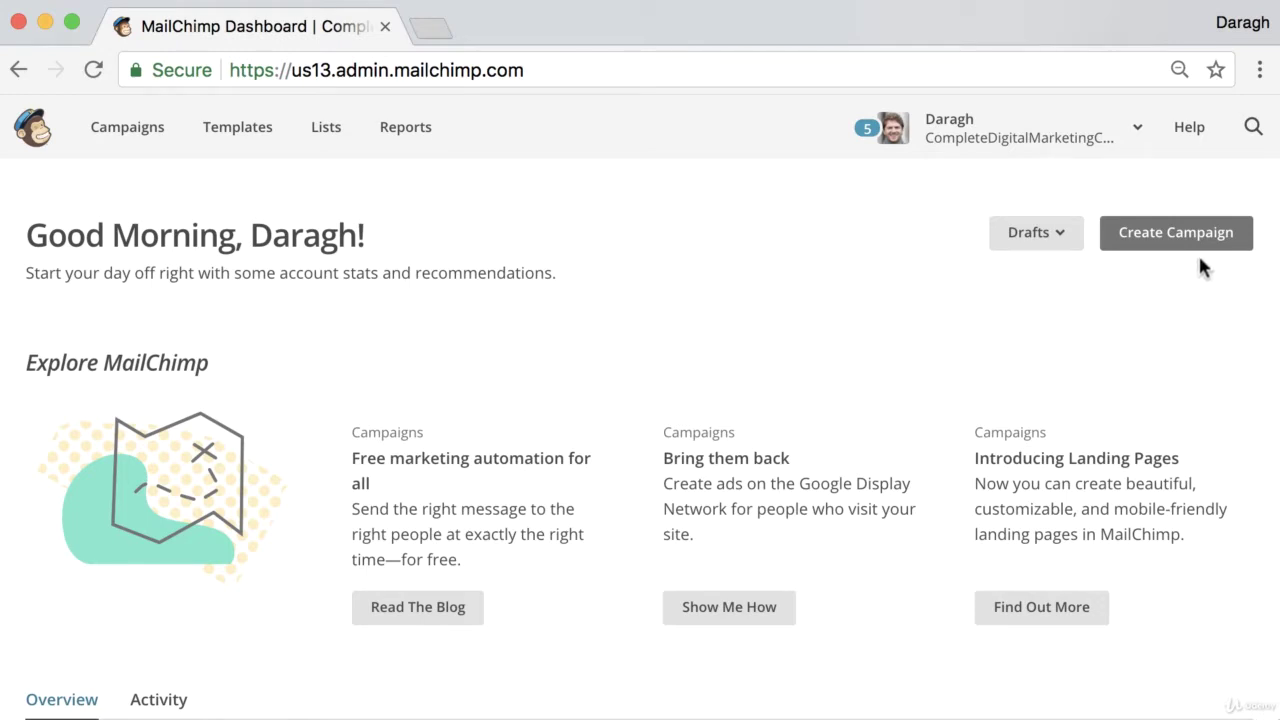
Step: Create a regular email campaign named "How to Capture Emails Without a Website" and proceed with the entire list as recipients
left_click(1168, 235)
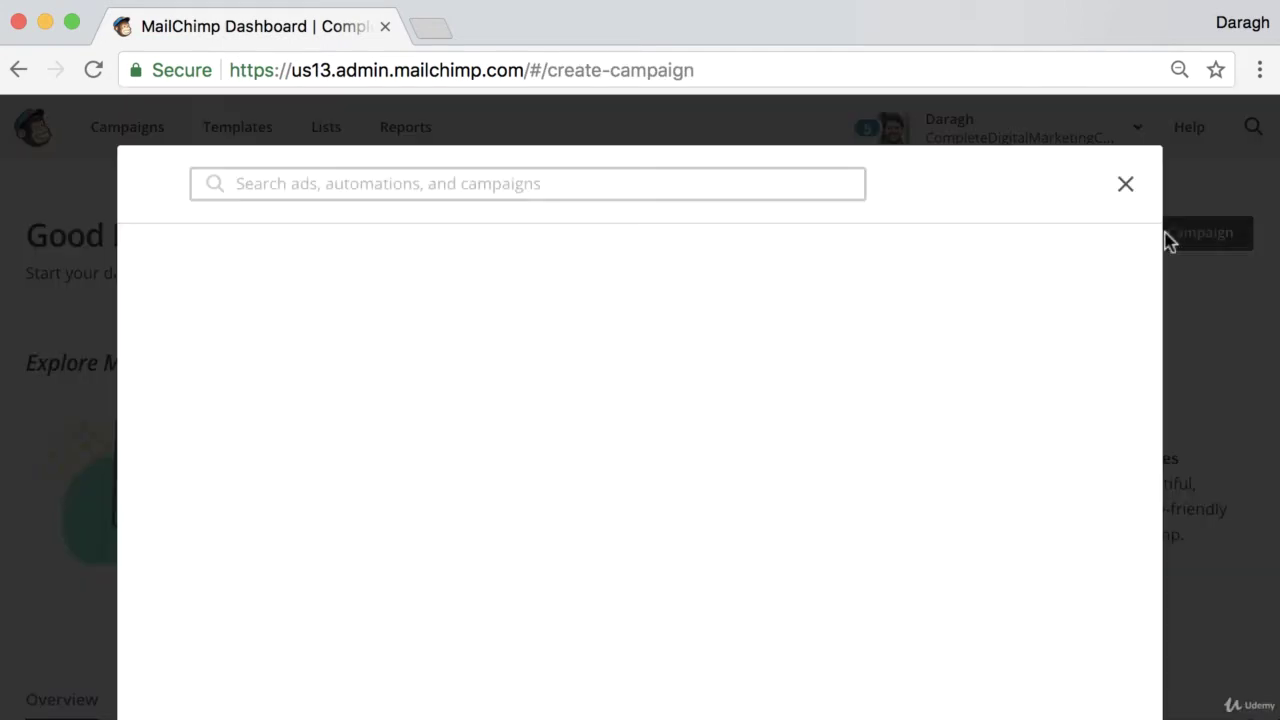
scroll(400, 385, "down", 2)
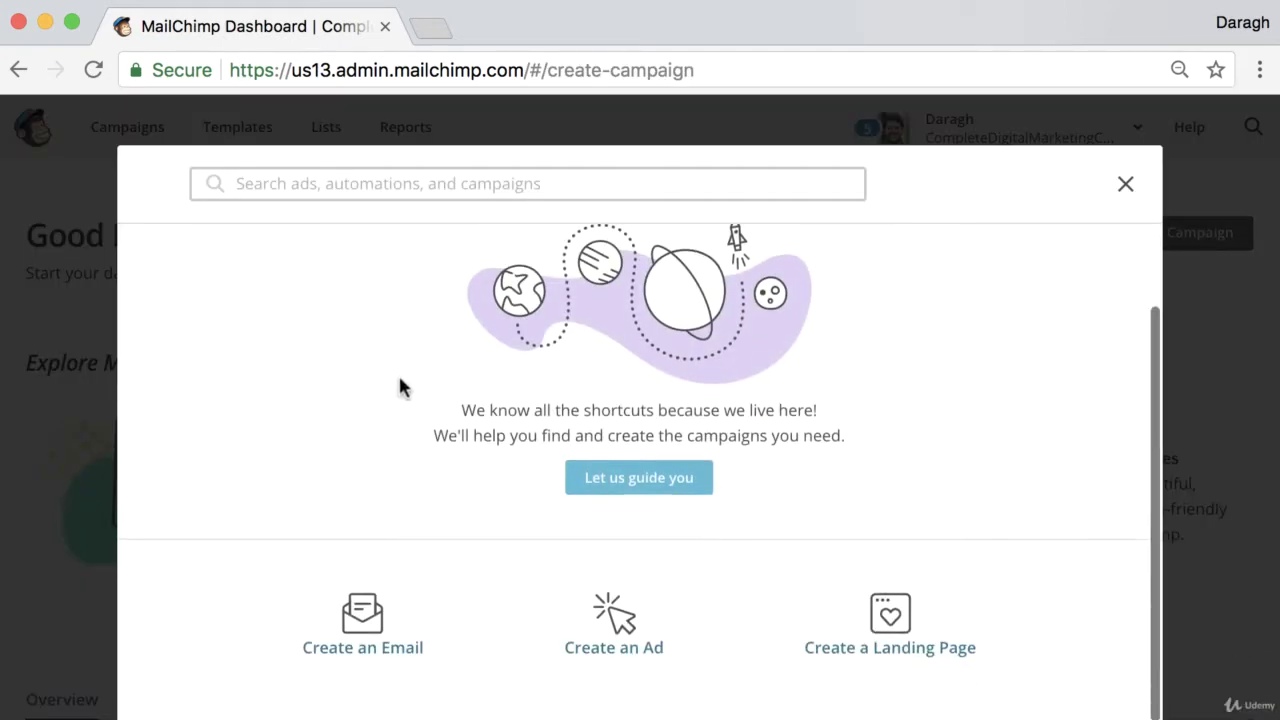
left_click(360, 645)
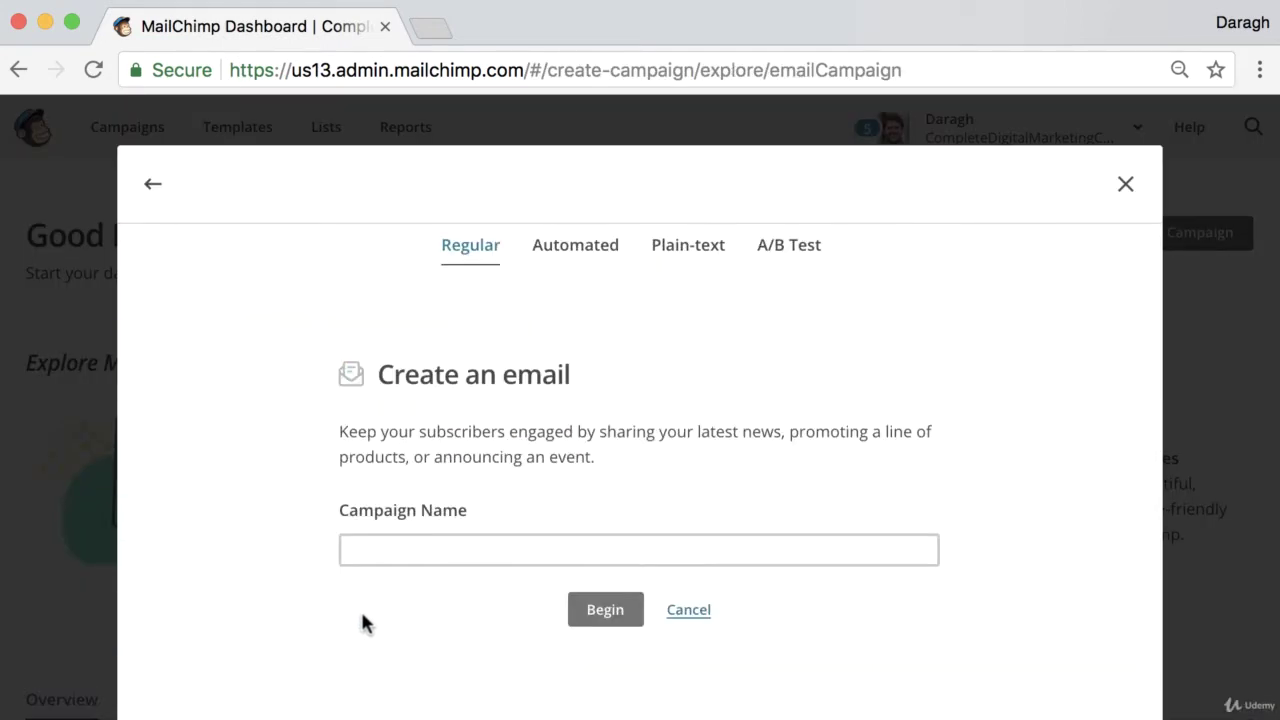
left_click(410, 560)
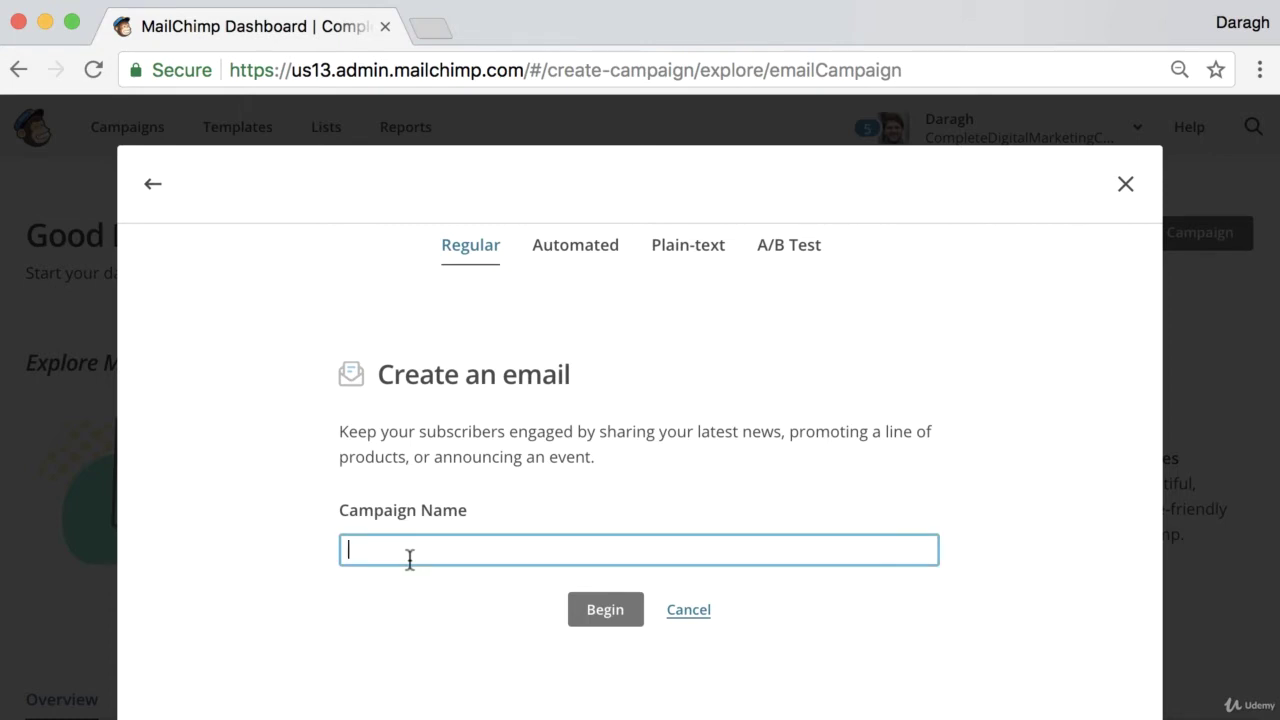
type("How")
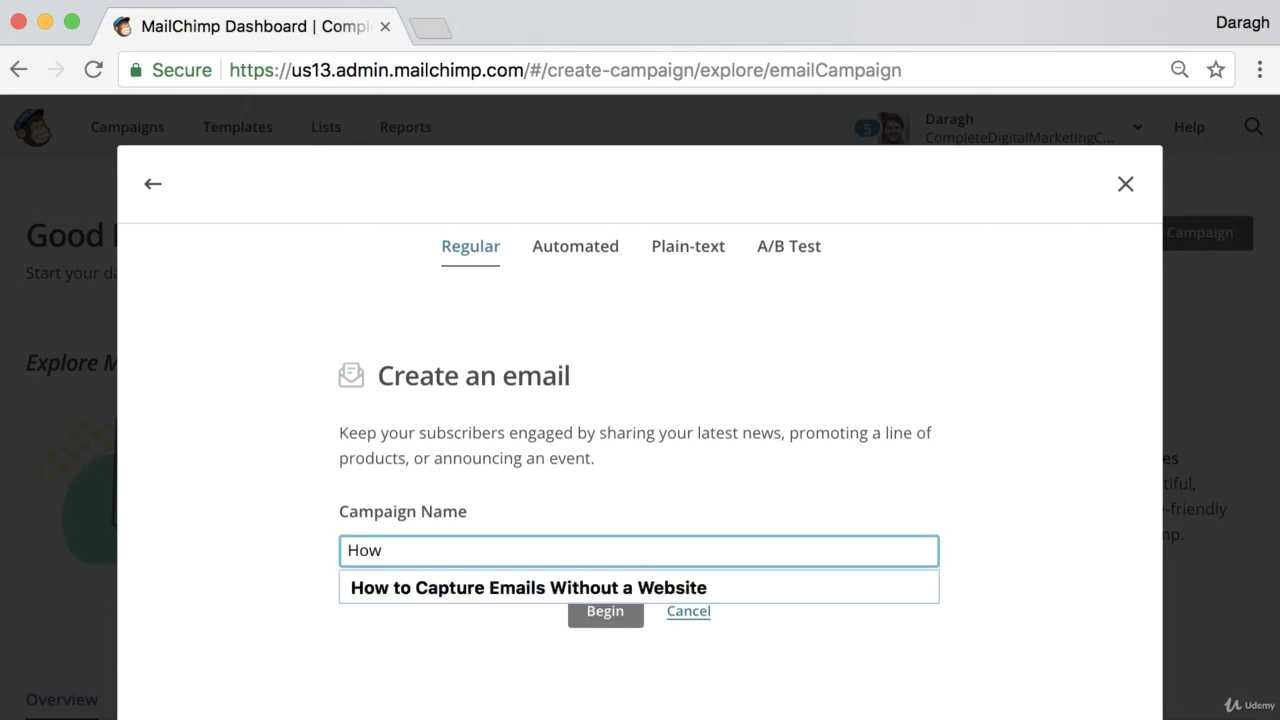
left_click(423, 588)
left_click(596, 614)
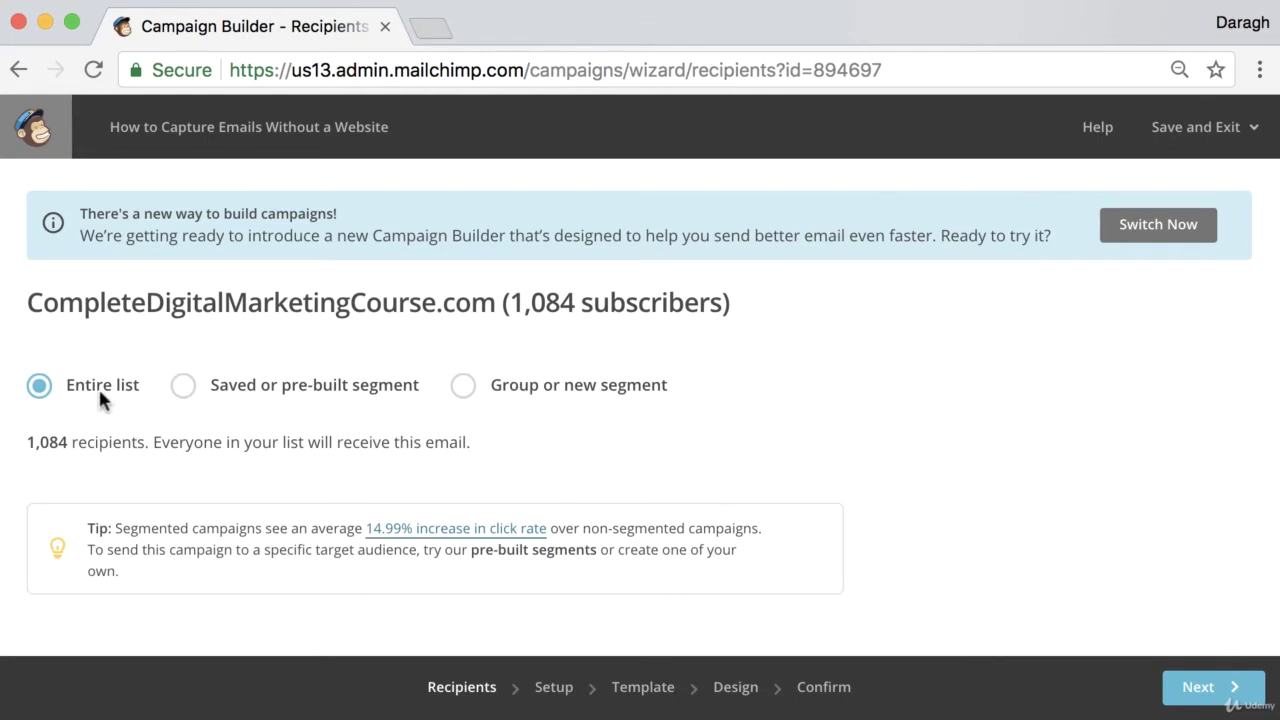
left_click(1210, 690)
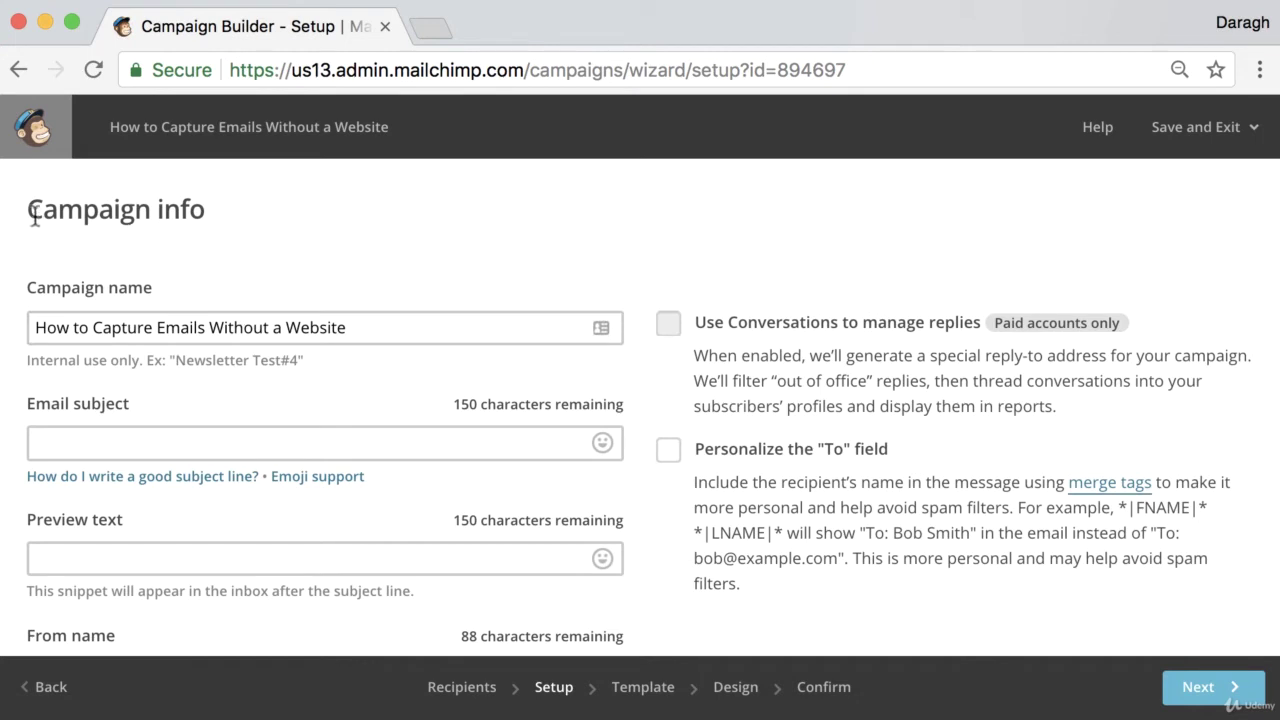
Step: Copy the campaign name "How to Capture Emails Without a Website" into the email subject
left_click_drag(32, 212, 218, 212)
left_click(250, 224)
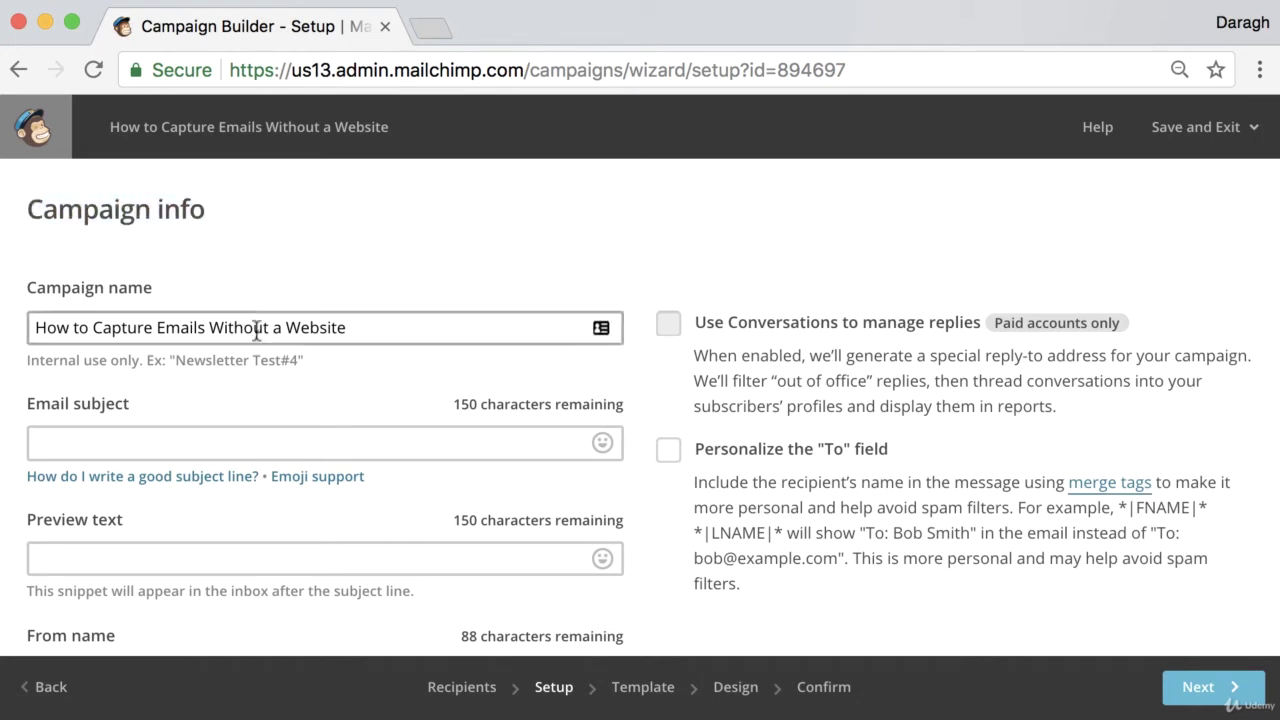
left_click(130, 327)
triple_click(130, 327)
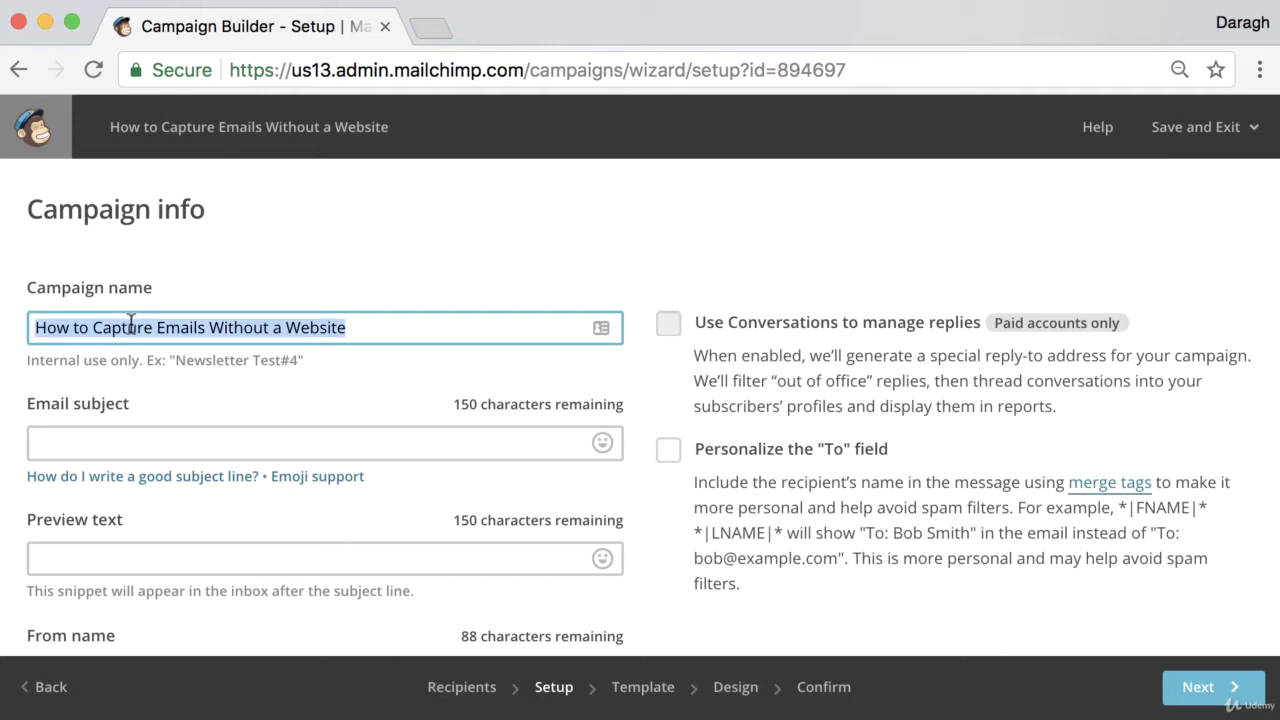
key("ctrl+c")
left_click(106, 440)
key("ctrl+v")
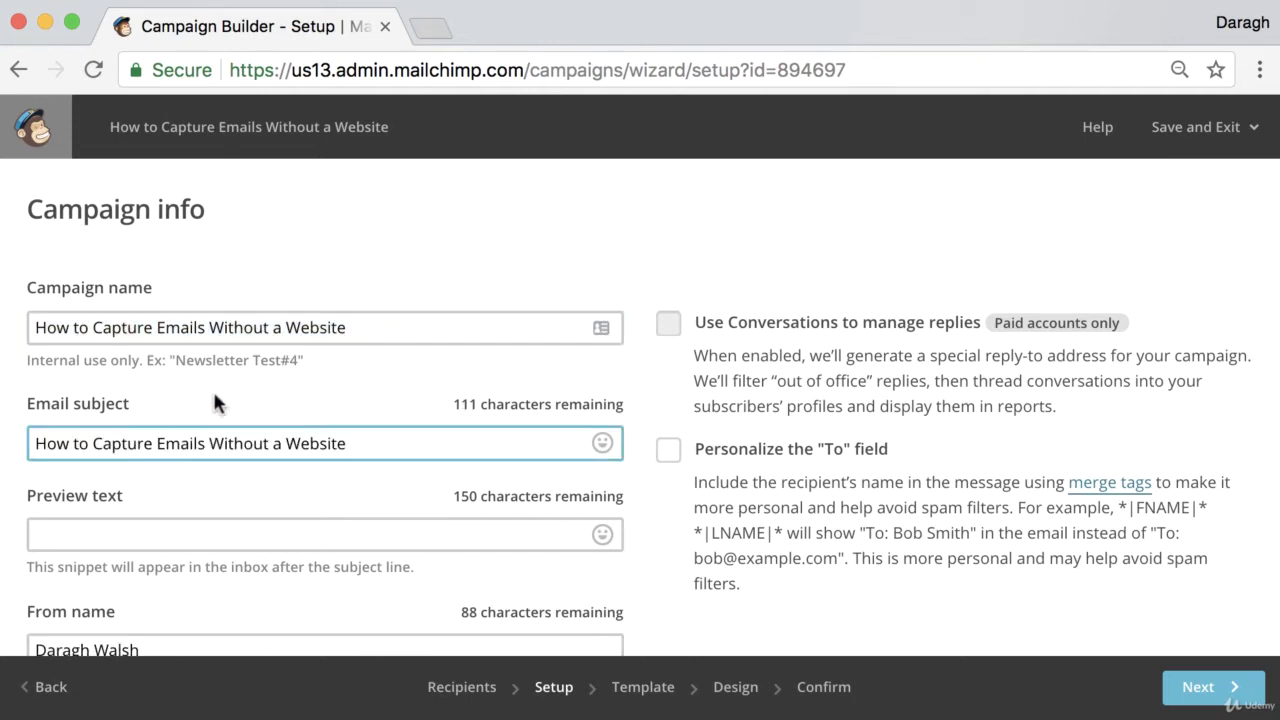
Step: Set the preview text to "Learn a really simple way to capture email without needing a website"
scroll(363, 373, "down", 3)
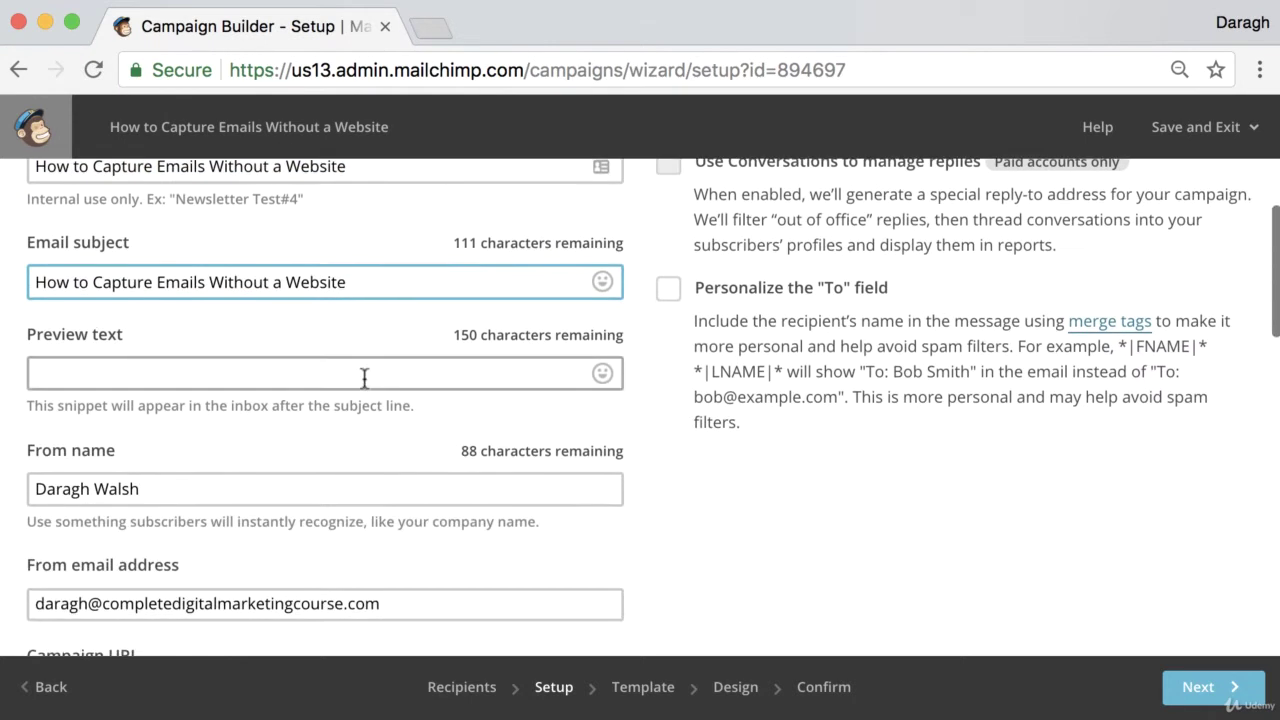
left_click(277, 375)
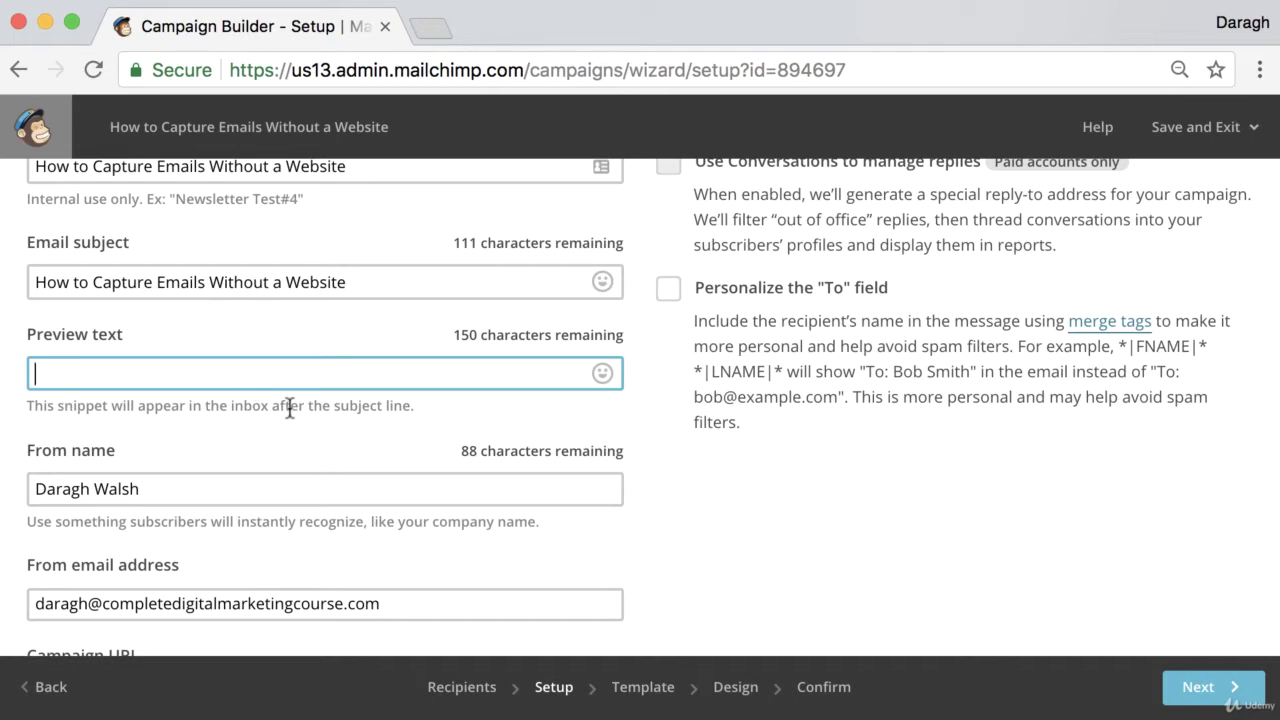
scroll(412, 406, "up", 3)
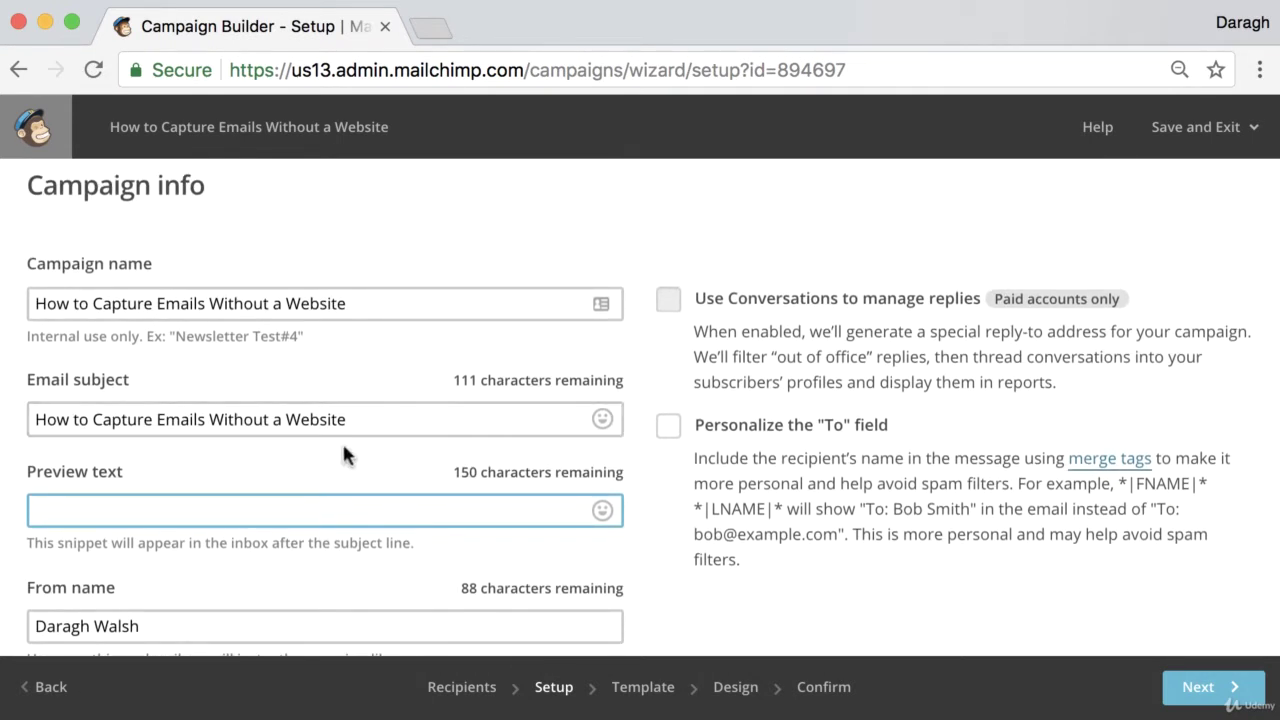
left_click_drag(349, 421, 20, 425)
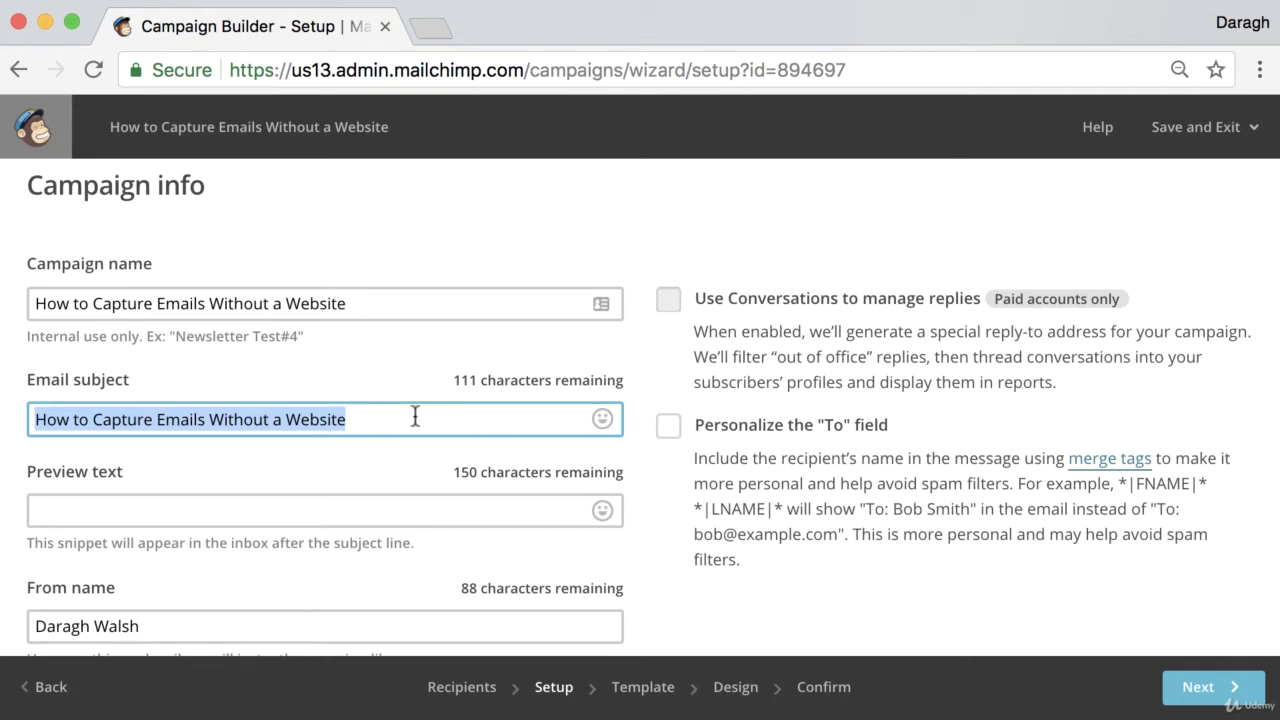
left_click(177, 505)
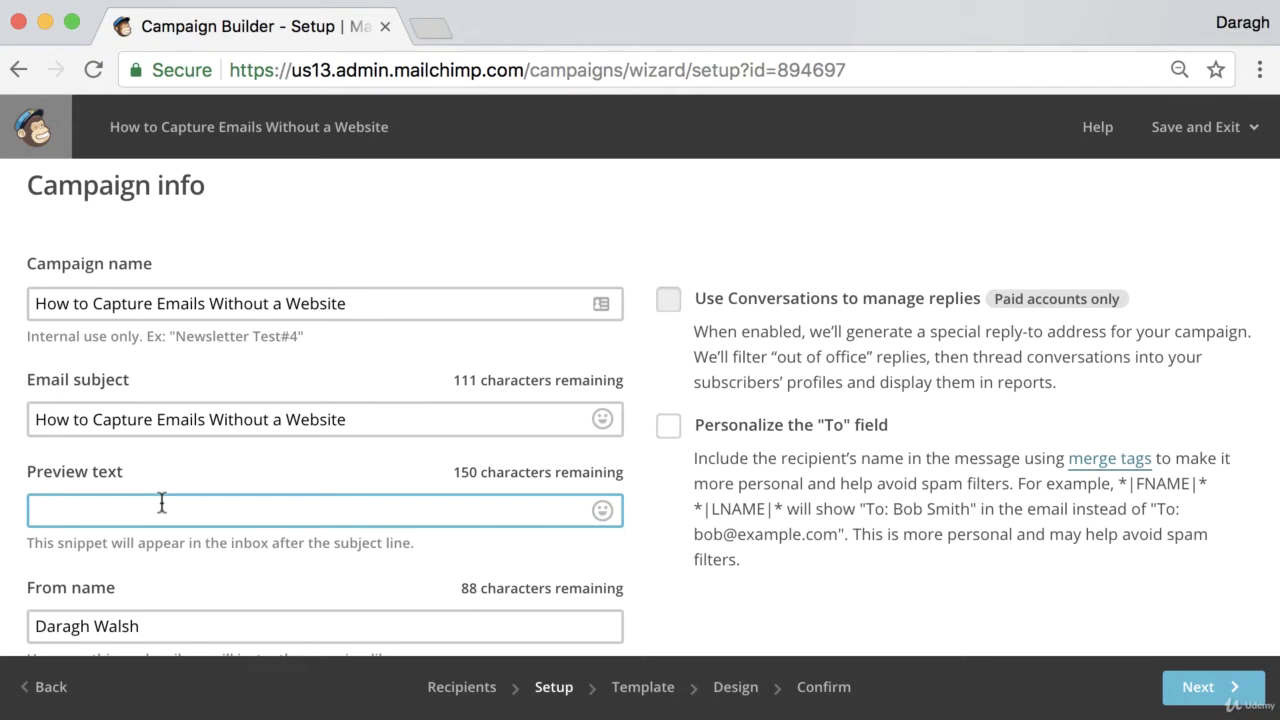
type("Learn a really sm")
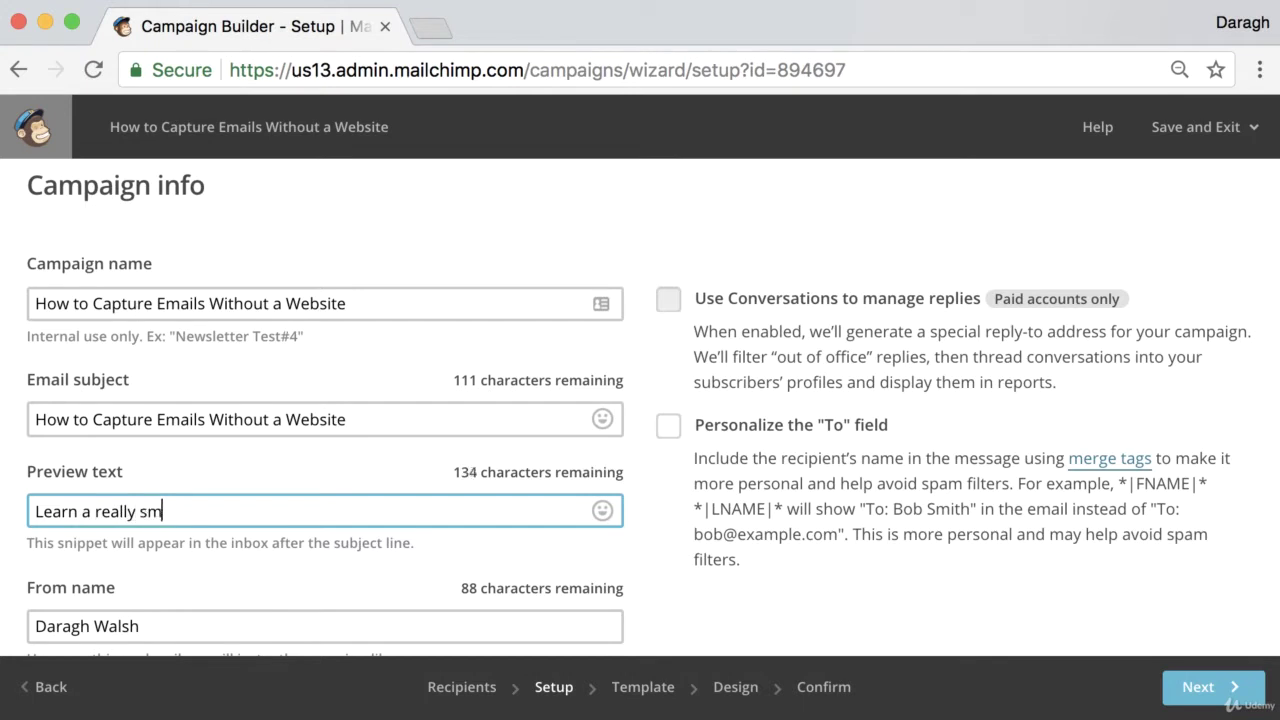
key("BackSpace")
type("imple way to captures")
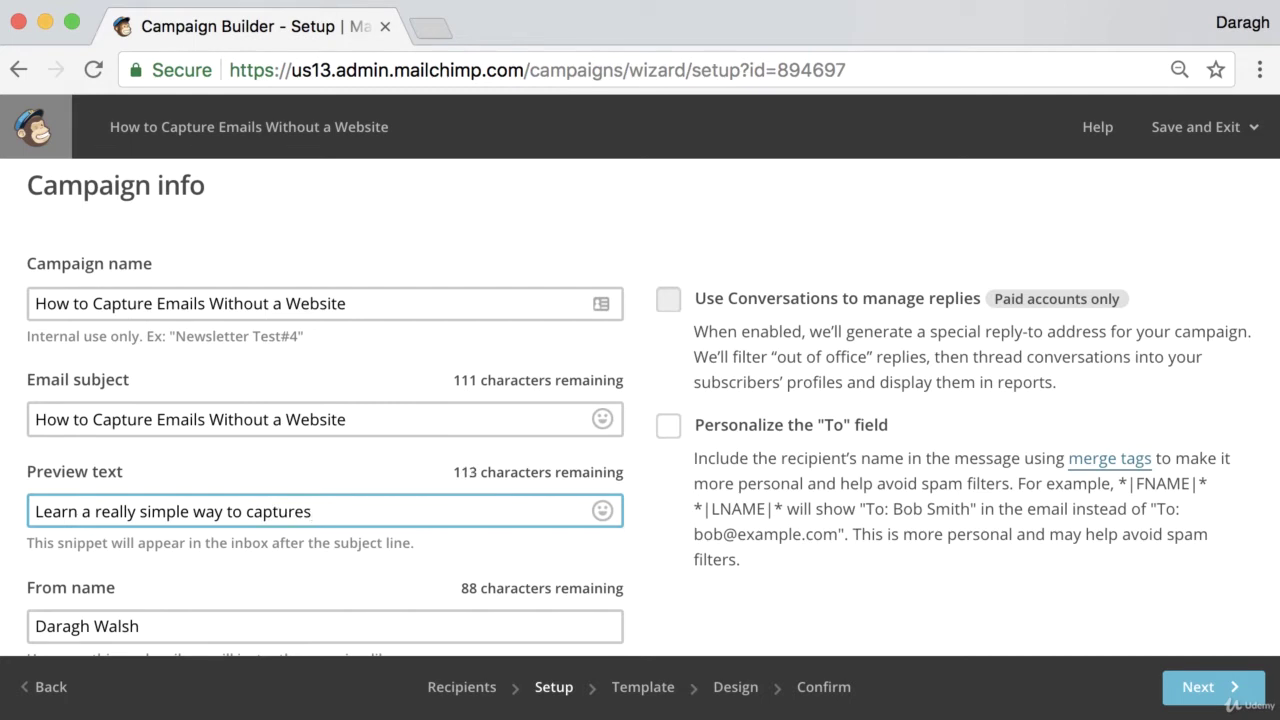
key("BackSpace")
type("email withour w")
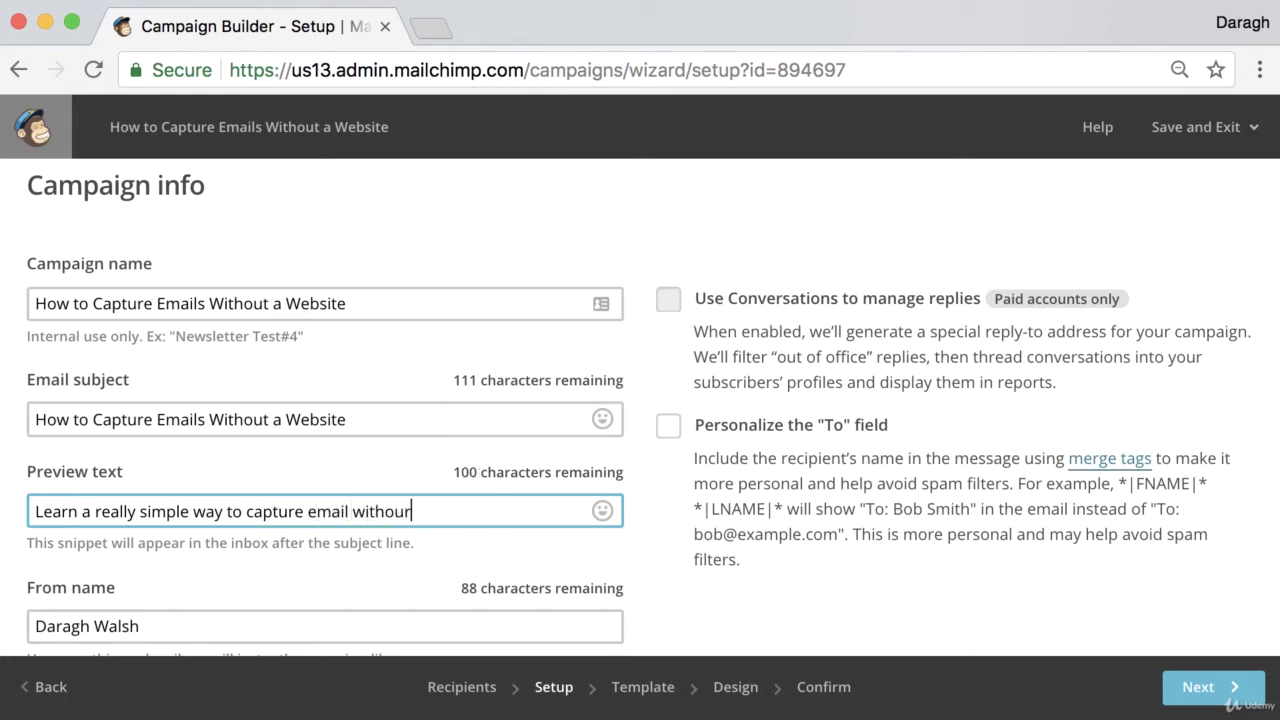
key("BackSpace")
key("BackSpace")
key("BackSpace")
type("t needing a website")
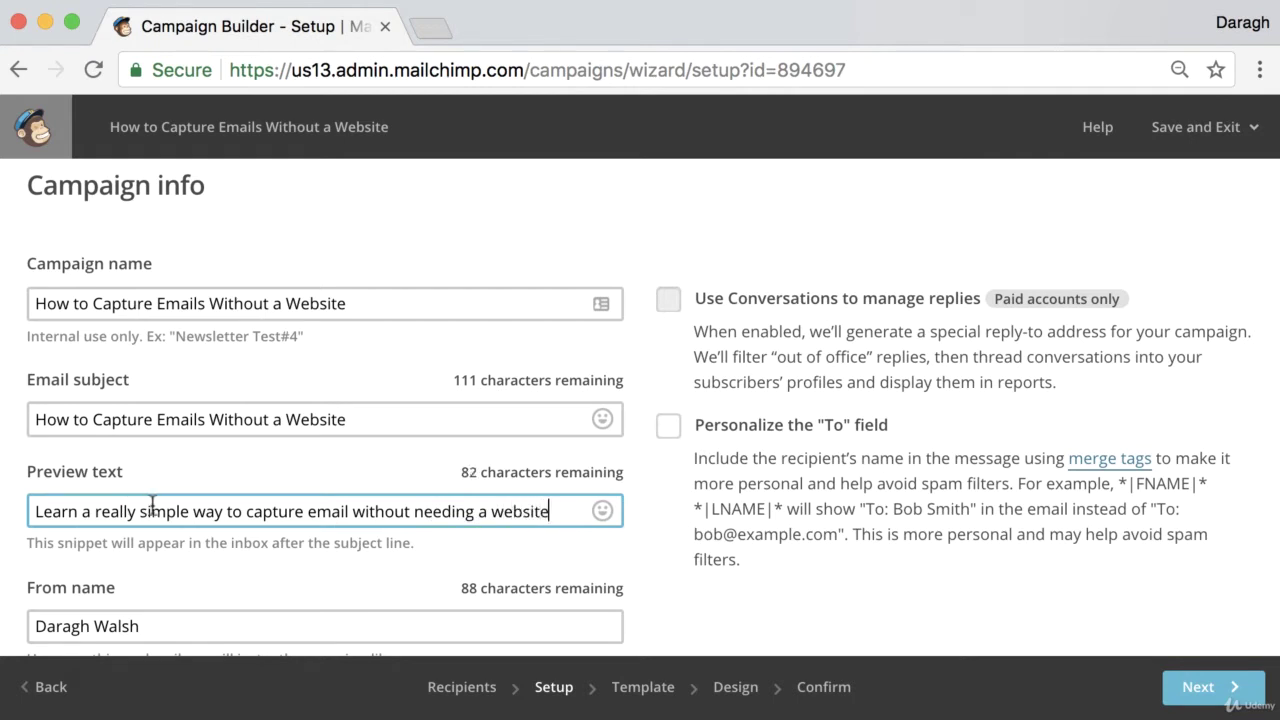
Step: Review the sender name, from email address, campaign URL and tracking options in the campaign setup
scroll(196, 512, "down", 3)
scroll(195, 509, "up", 1)
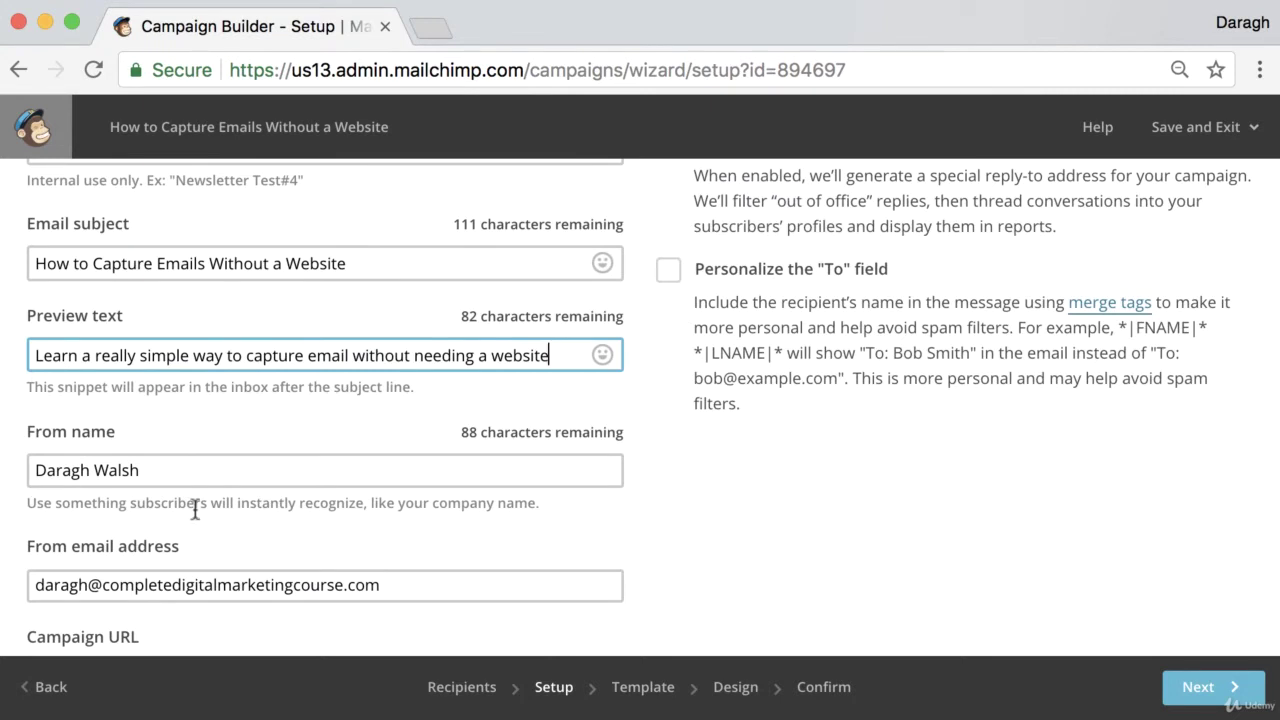
scroll(195, 510, "down", 1)
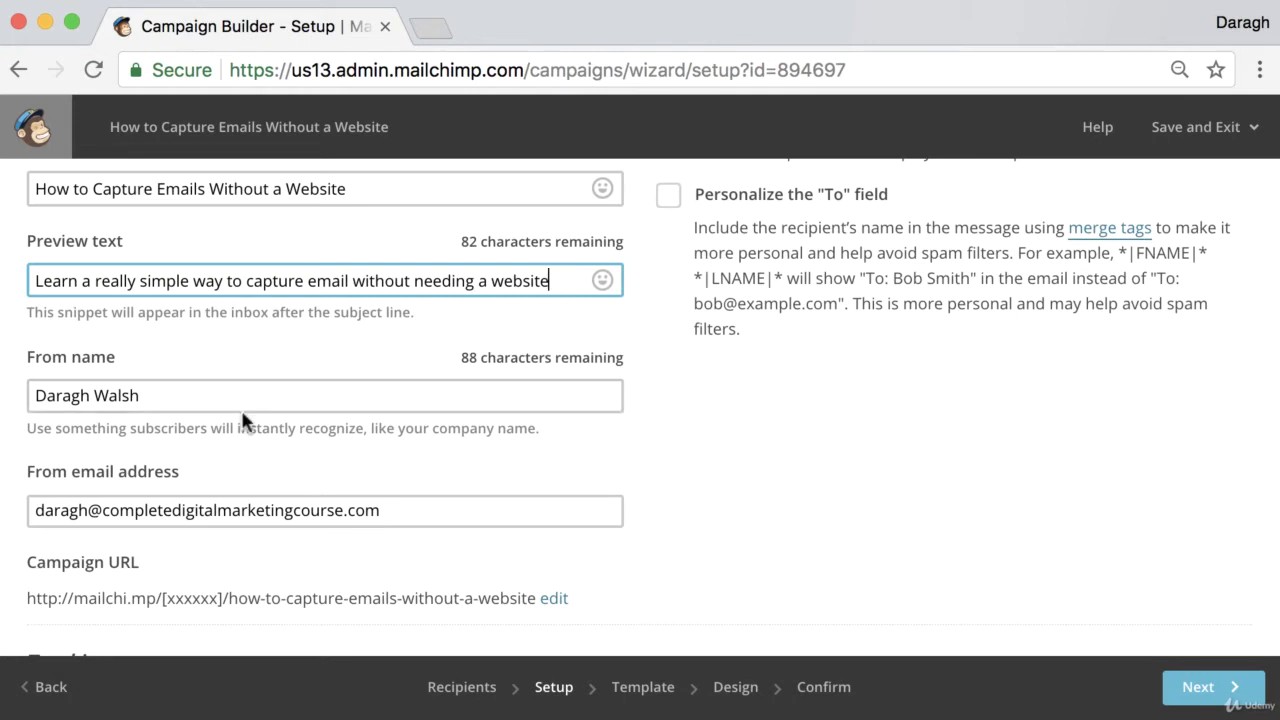
scroll(240, 415, "down", 2)
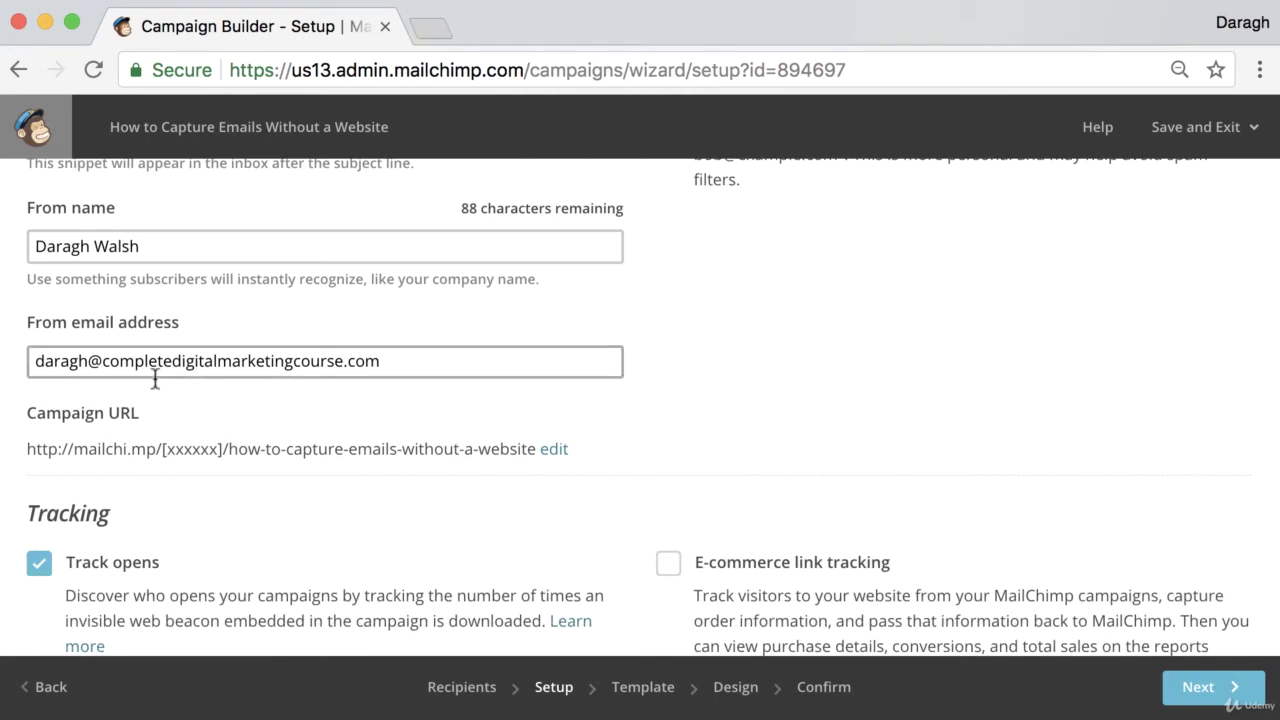
scroll(154, 378, "down", 3)
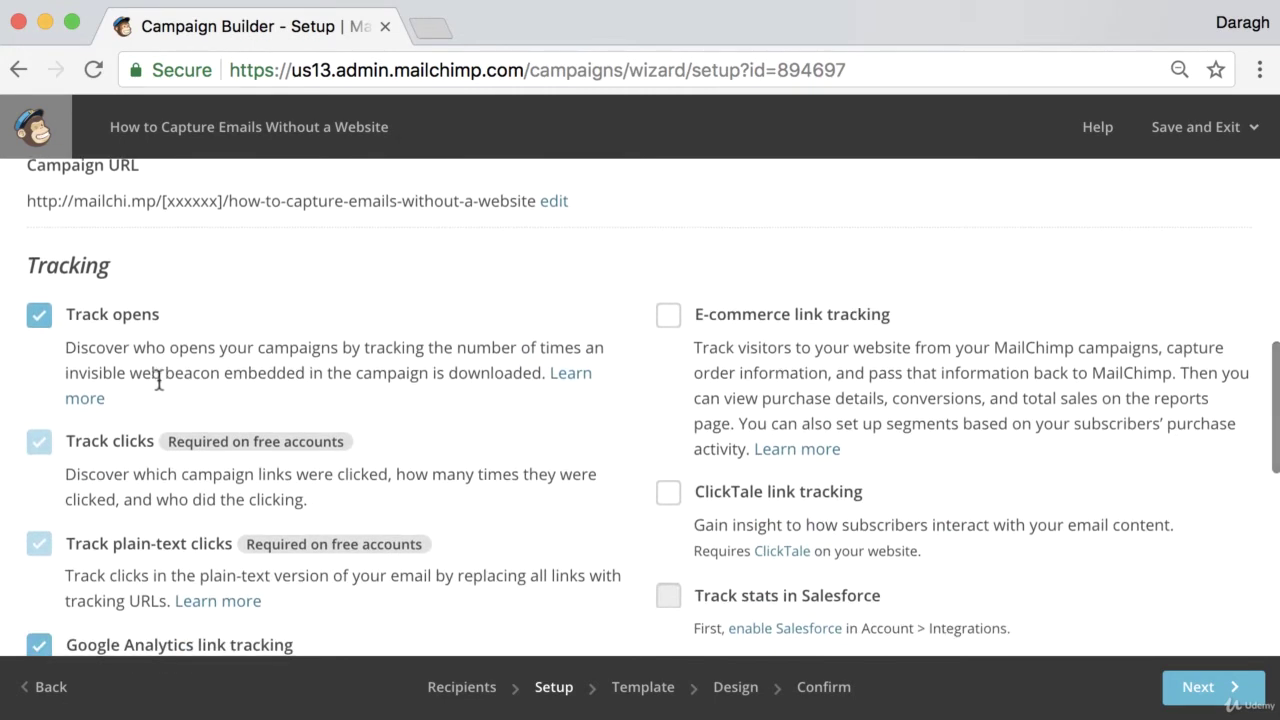
scroll(158, 380, "down", 2)
scroll(157, 366, "up", 3)
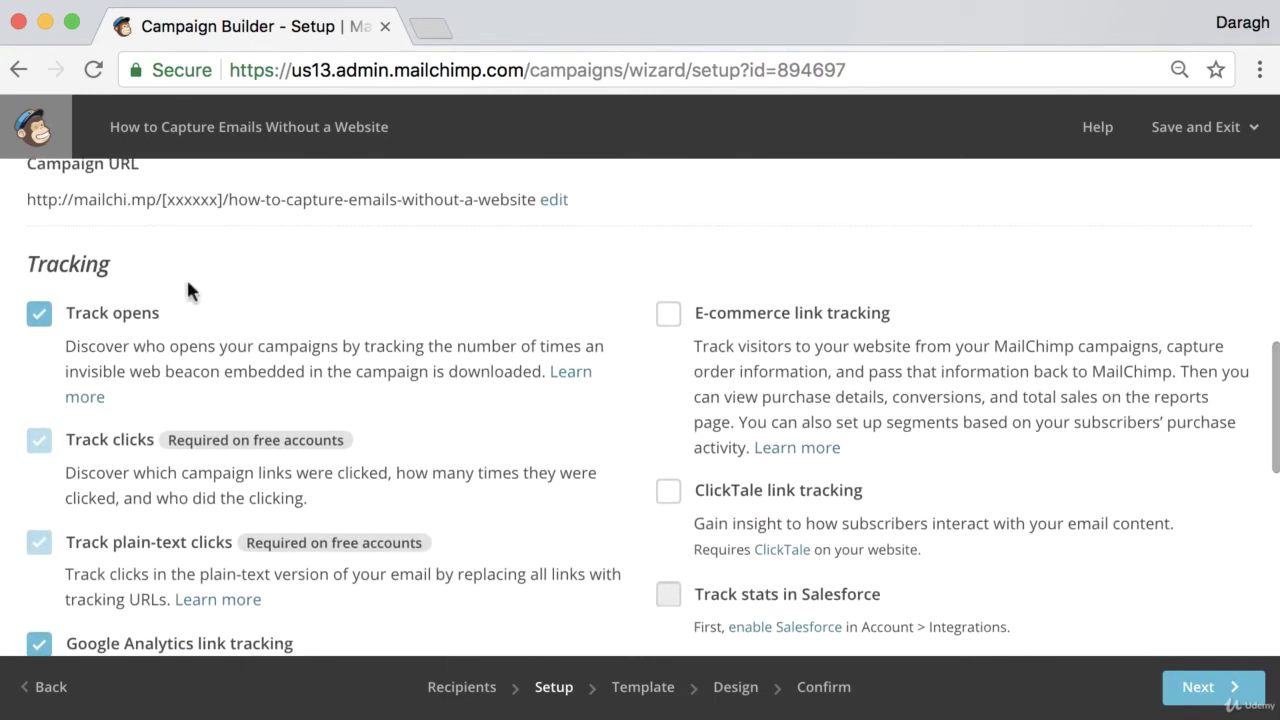
scroll(263, 415, "down", 2)
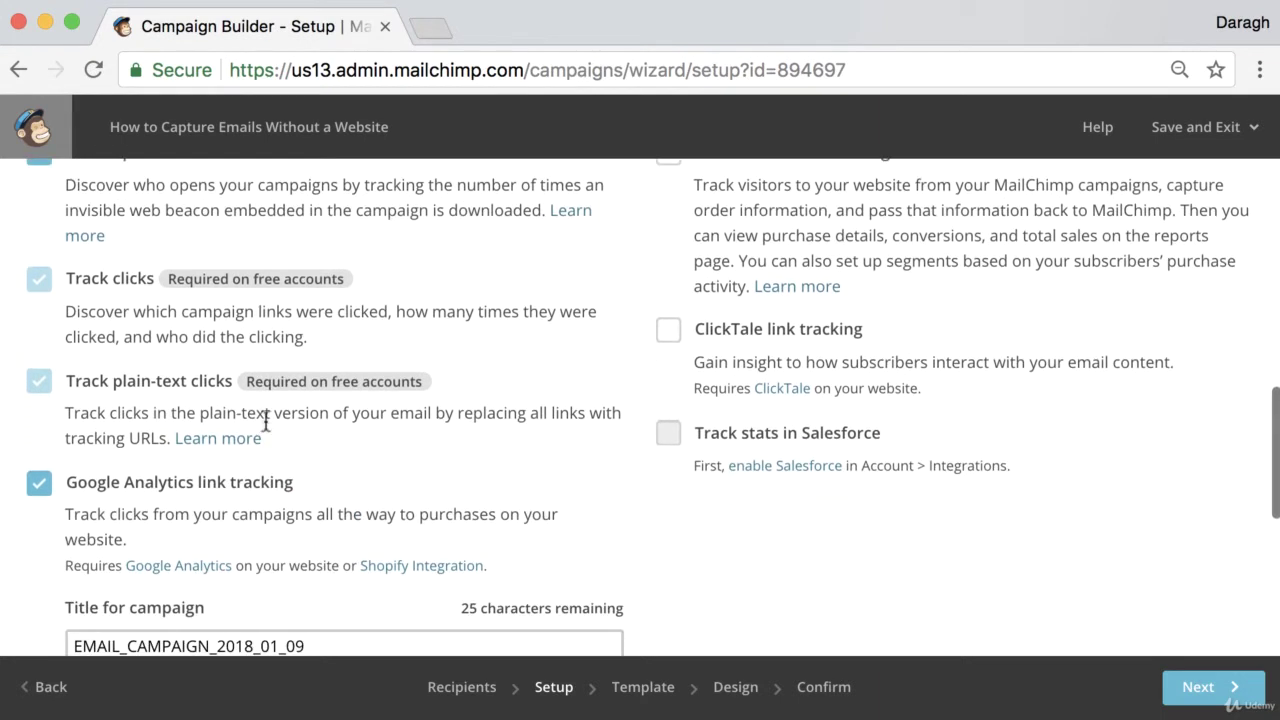
scroll(263, 415, "down", 2)
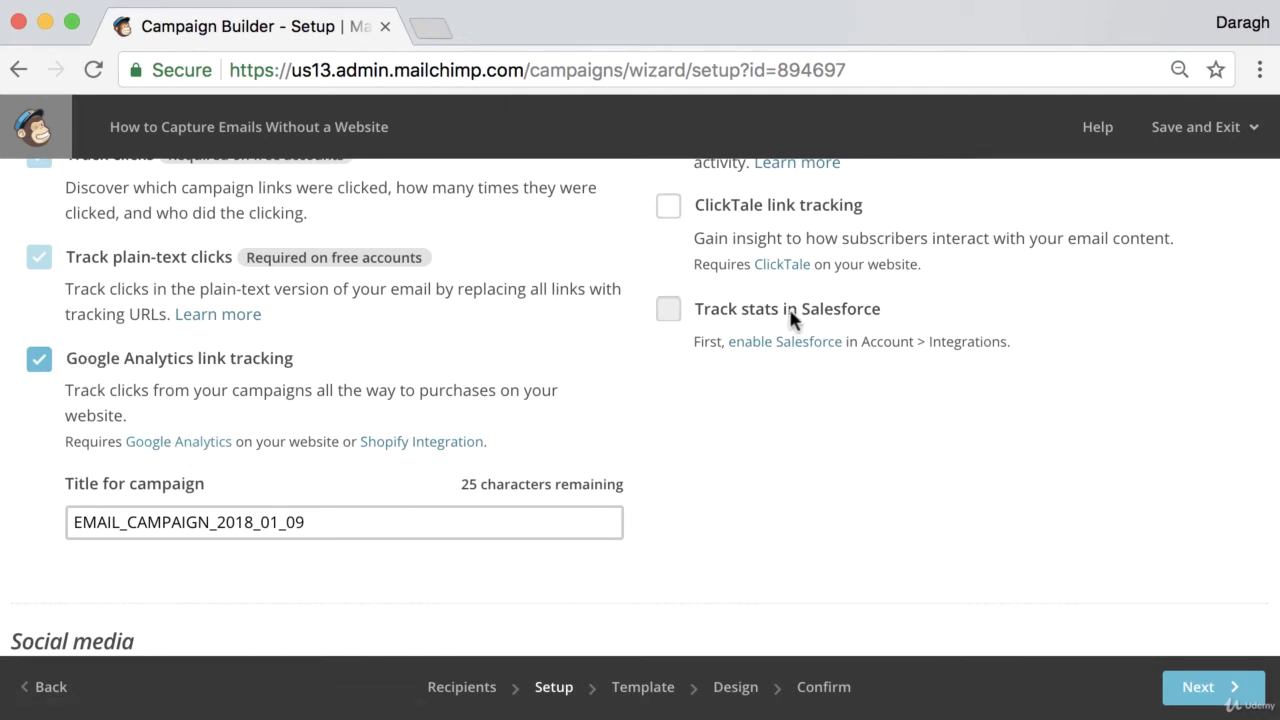
Step: Open the MailChimp dashboard in a separate browser tab and switch to it, leaving the campaign setup open
right_click(1193, 146)
key("Escape")
left_click(1187, 146)
right_click(1188, 186)
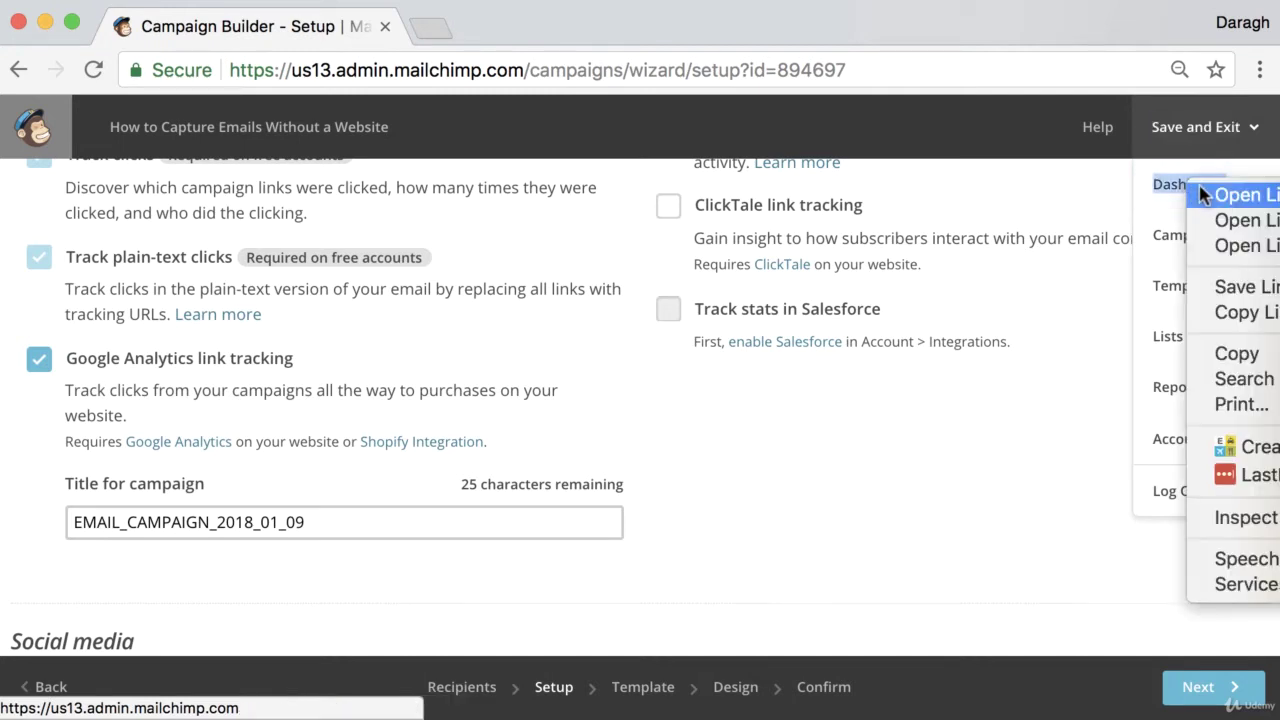
left_click(1190, 188)
left_click(525, 26)
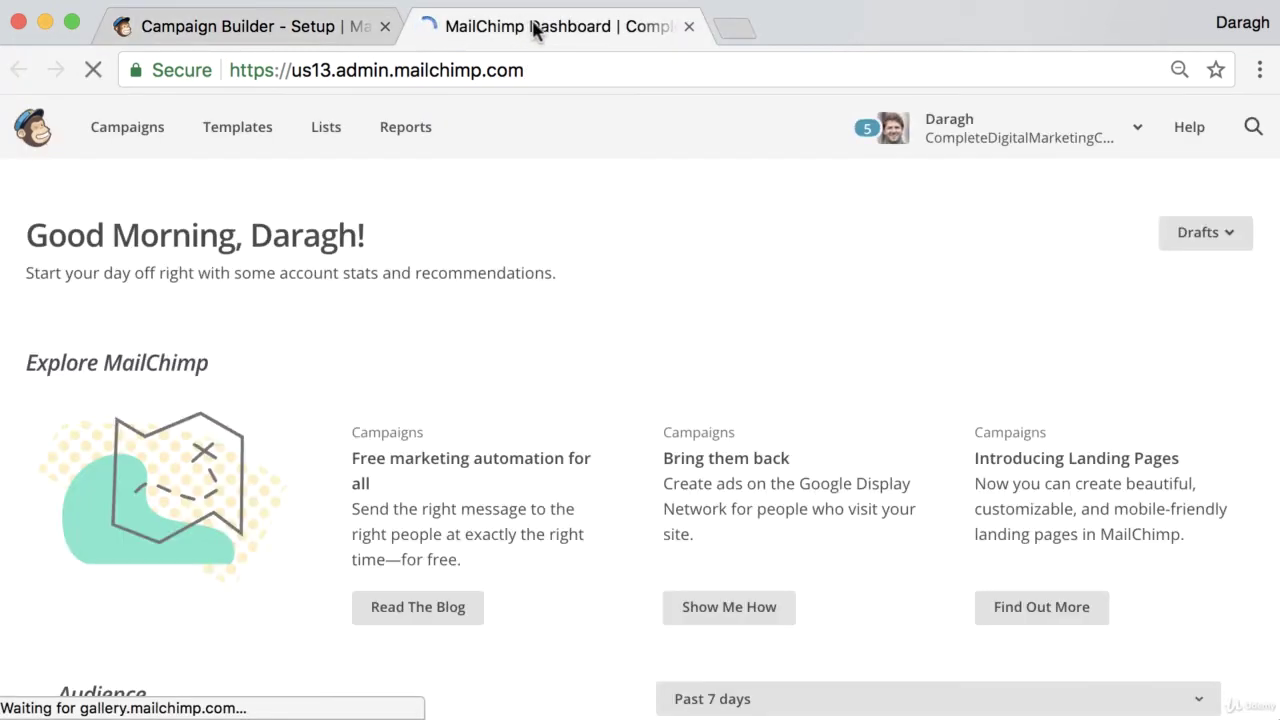
Step: Open the account's integrations list and check the Google Analytics, Contacts and Docs connection
right_click(1108, 121)
left_click(1051, 131)
left_click(1051, 131)
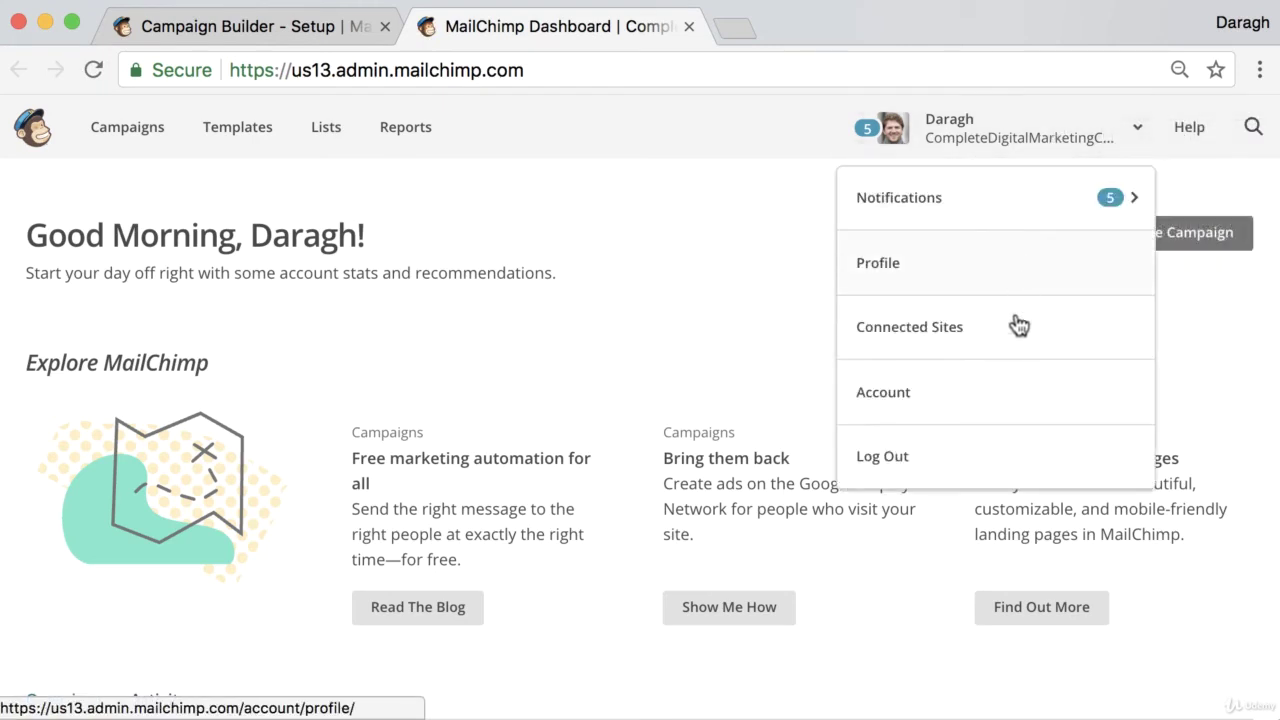
left_click(1000, 392)
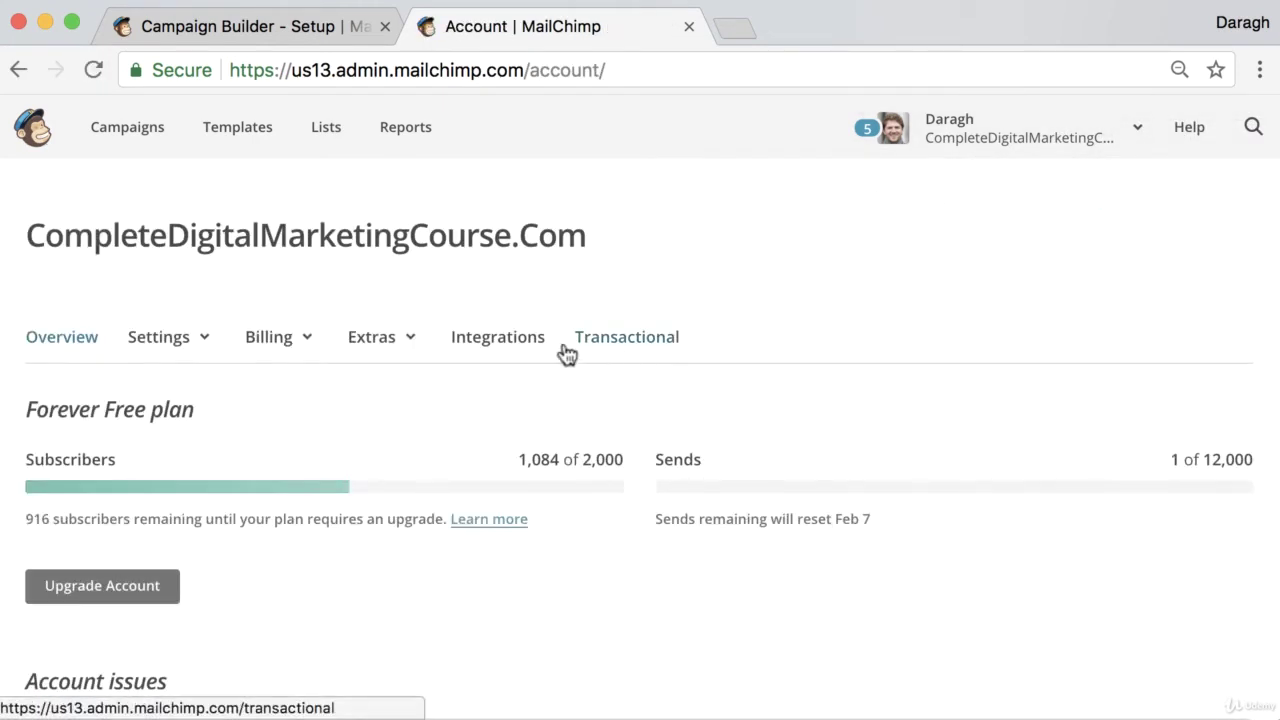
left_click(505, 352)
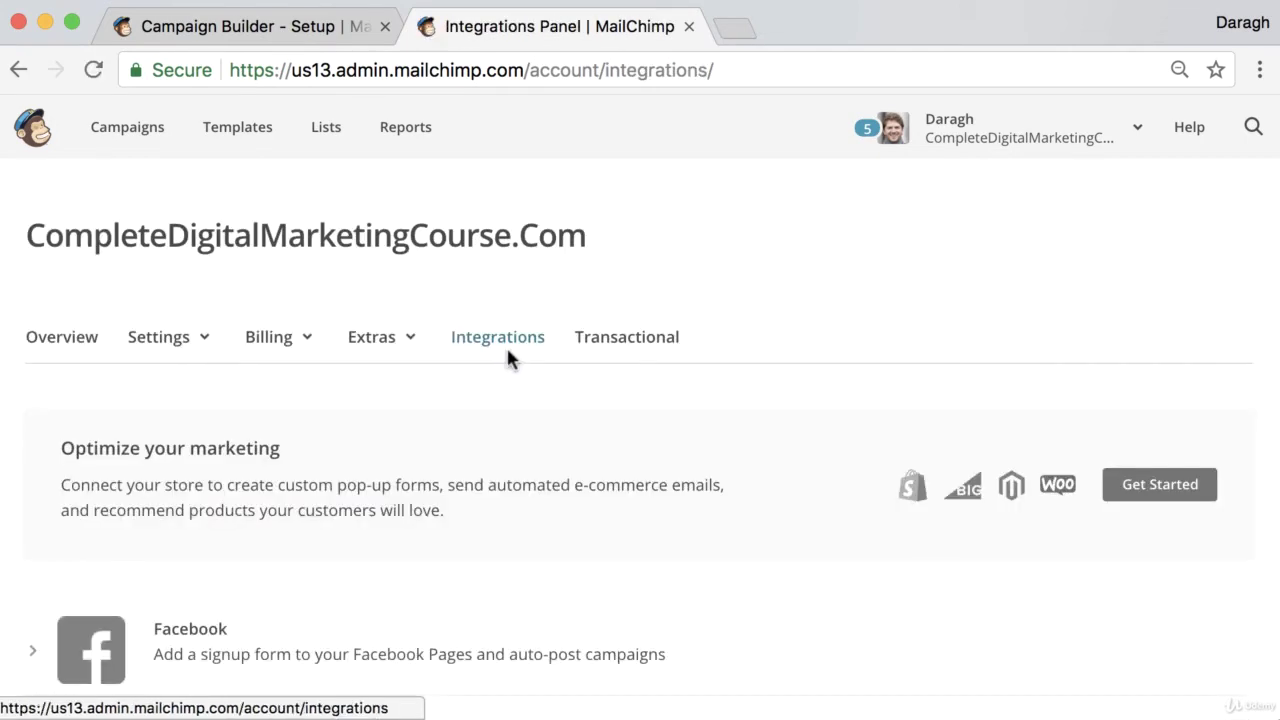
scroll(507, 352, "down", 10)
scroll(506, 345, "up", 1)
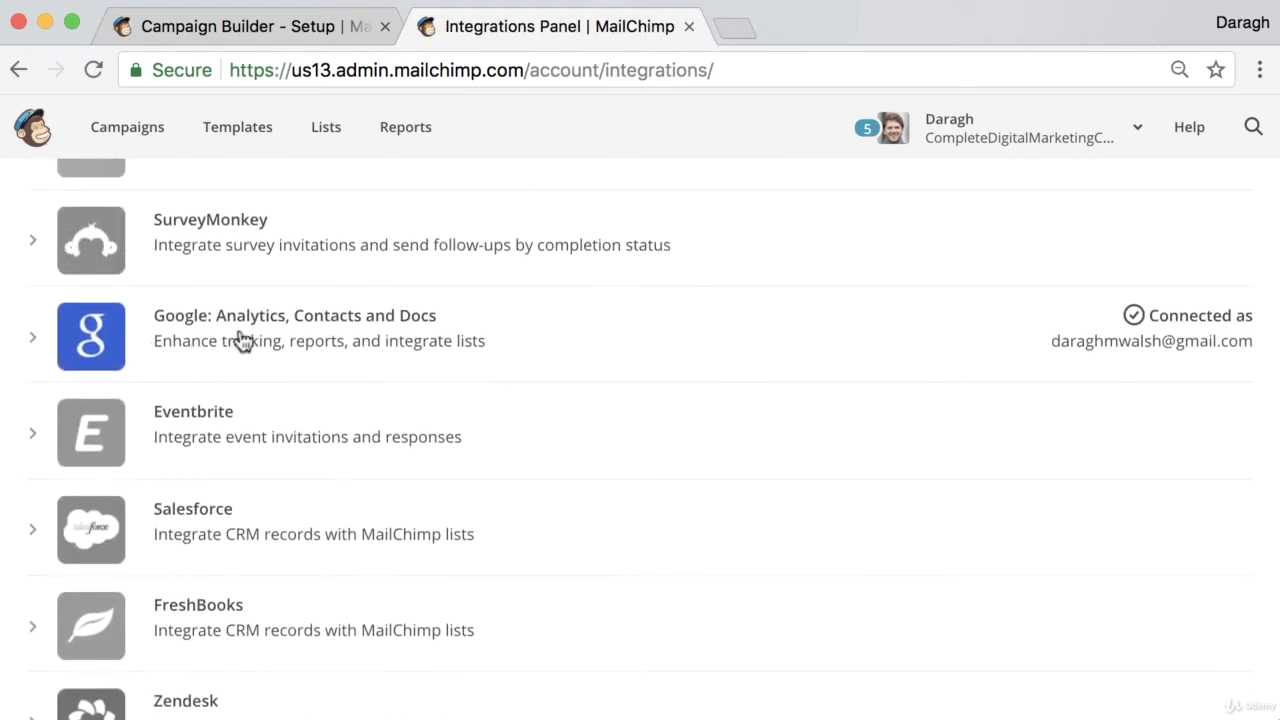
Step: Return to the campaign setup, keep the Google Analytics campaign title as it is, and continue to template selection
left_click(292, 28)
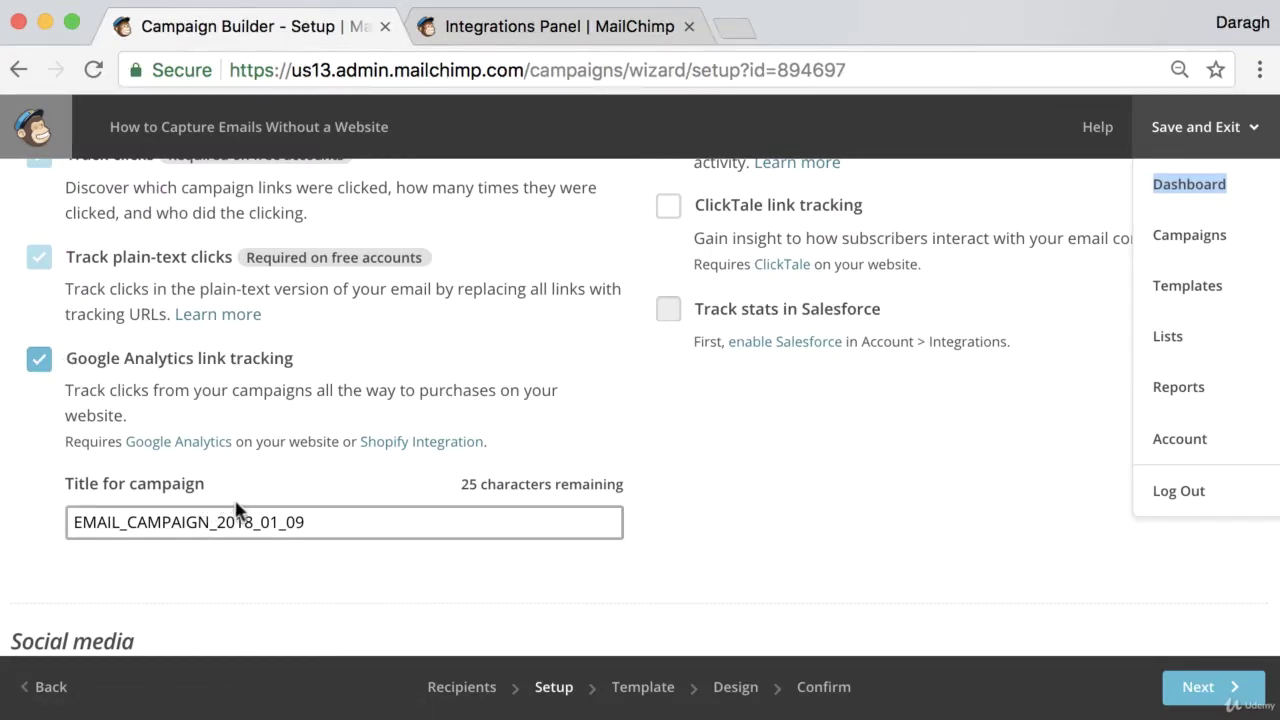
left_click_drag(306, 512, 69, 520)
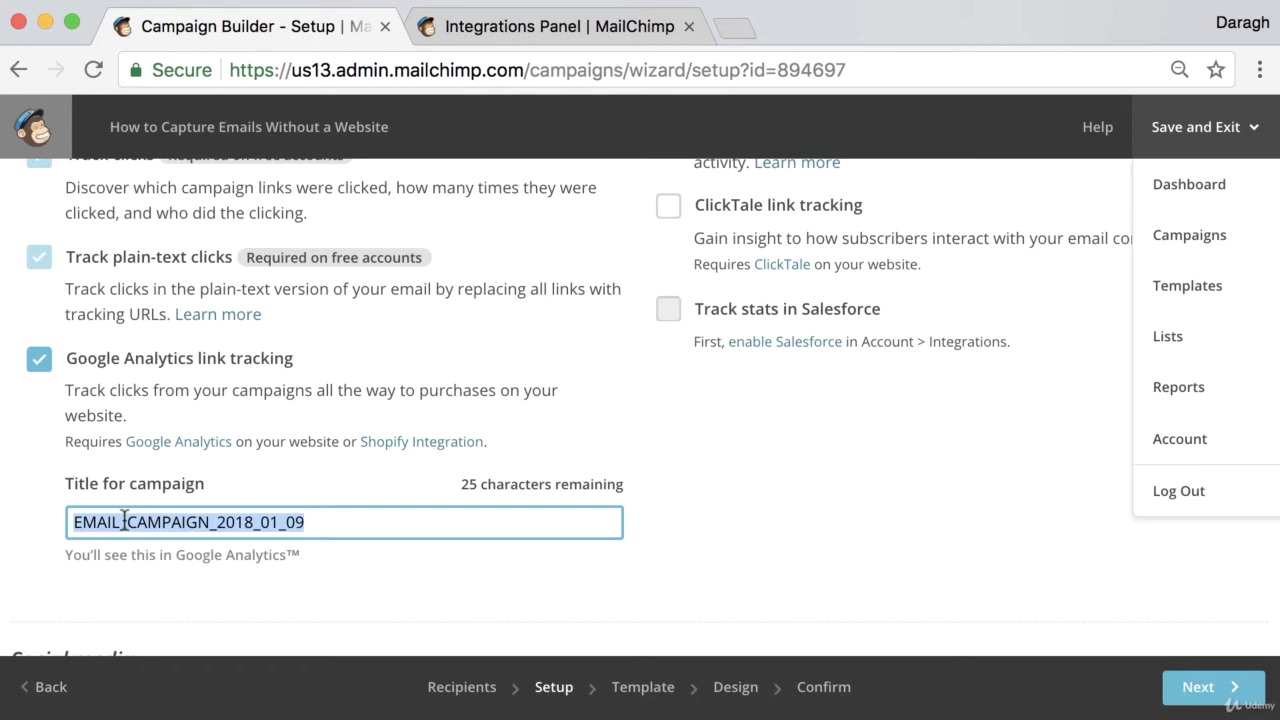
left_click(1090, 575)
left_click(1192, 686)
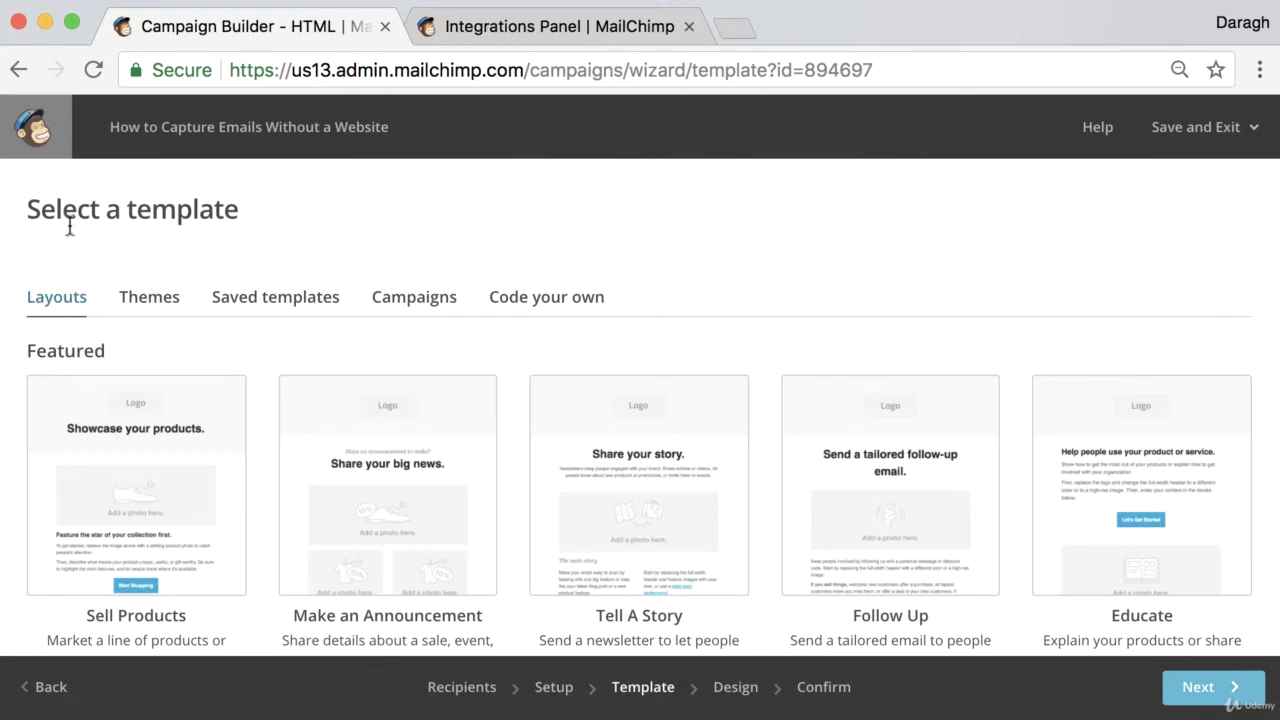
Step: Look through the featured and basic layouts and choose the Simple Text template for the campaign
left_click_drag(26, 210, 251, 210)
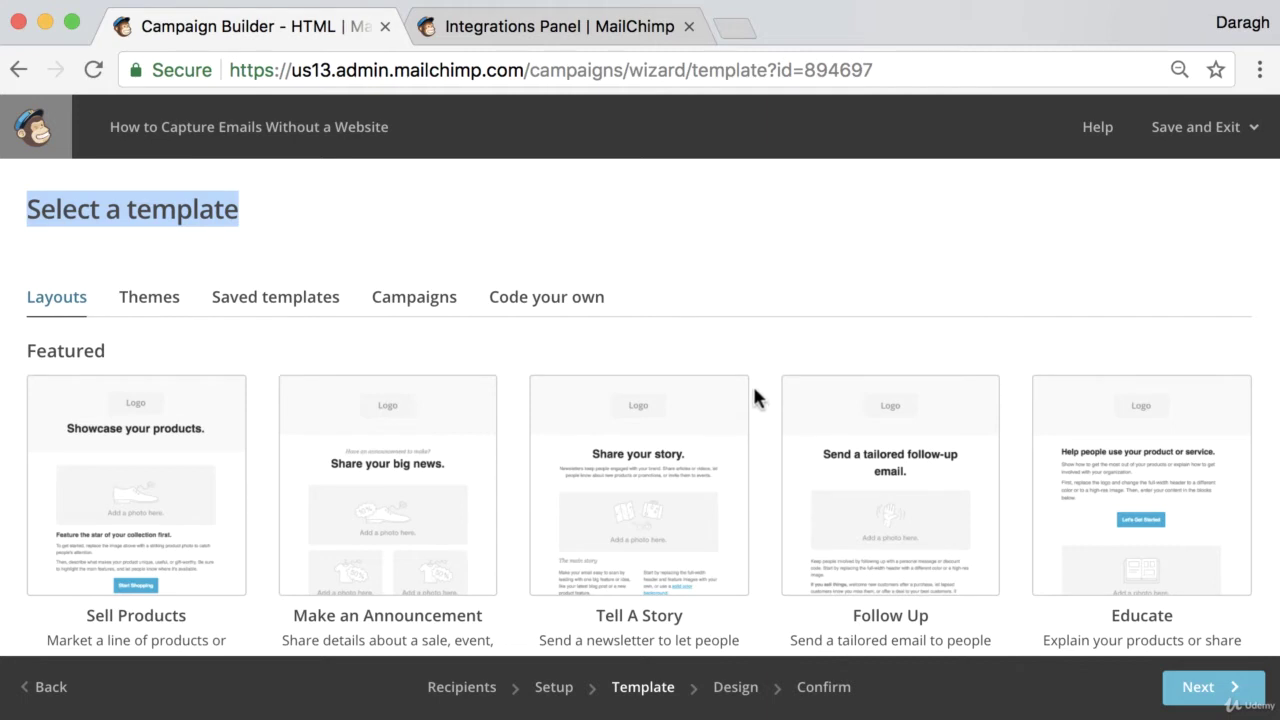
scroll(760, 334, "down", 5)
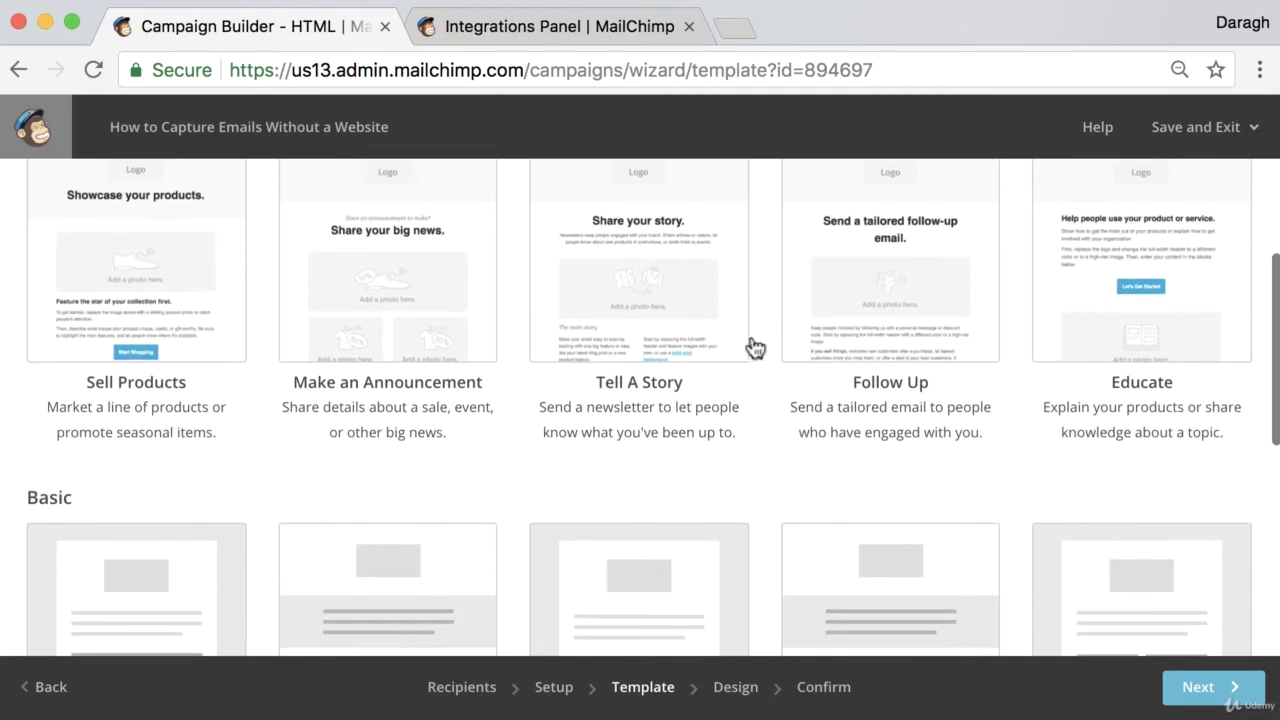
scroll(717, 375, "down", 2)
scroll(728, 380, "down", 3)
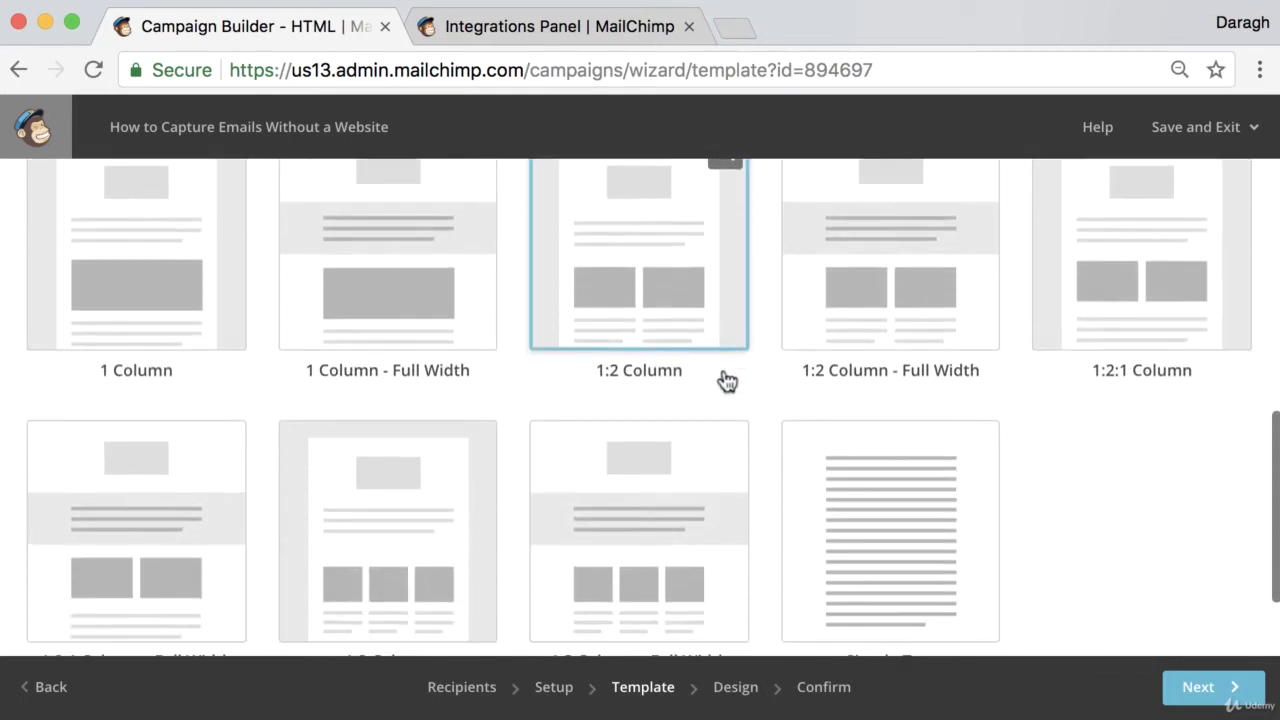
left_click(892, 473)
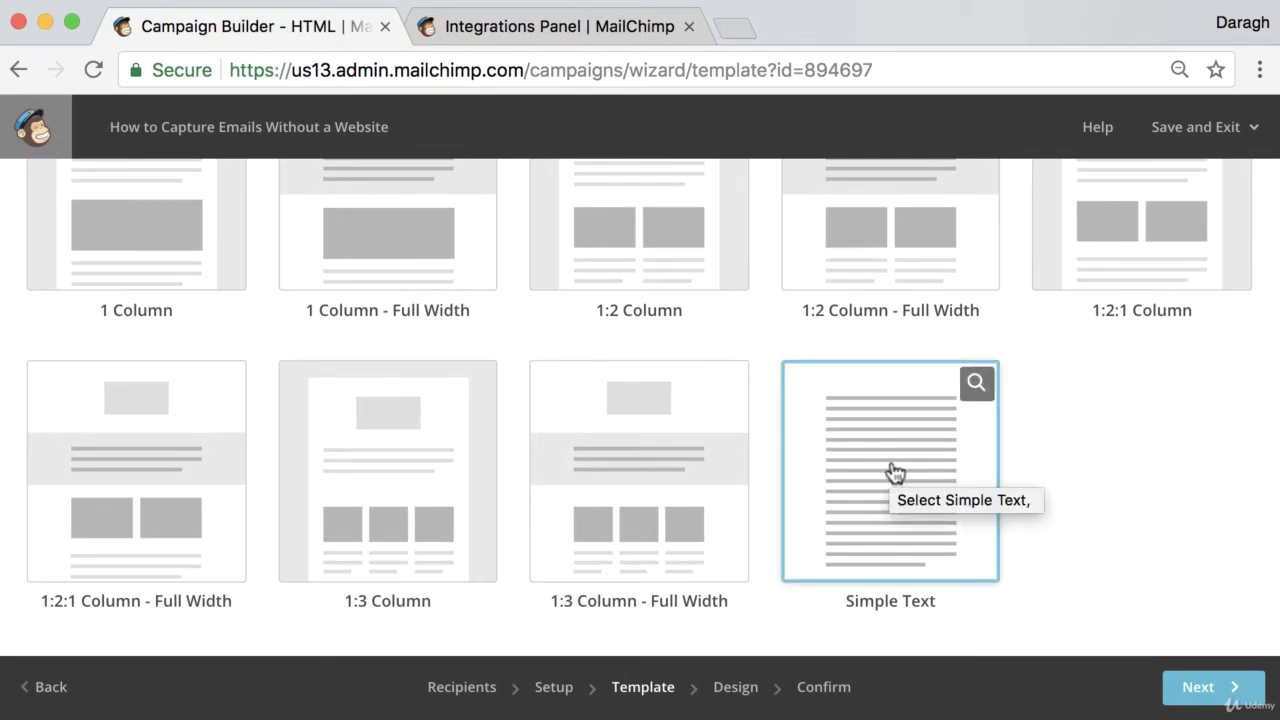
left_click(895, 473)
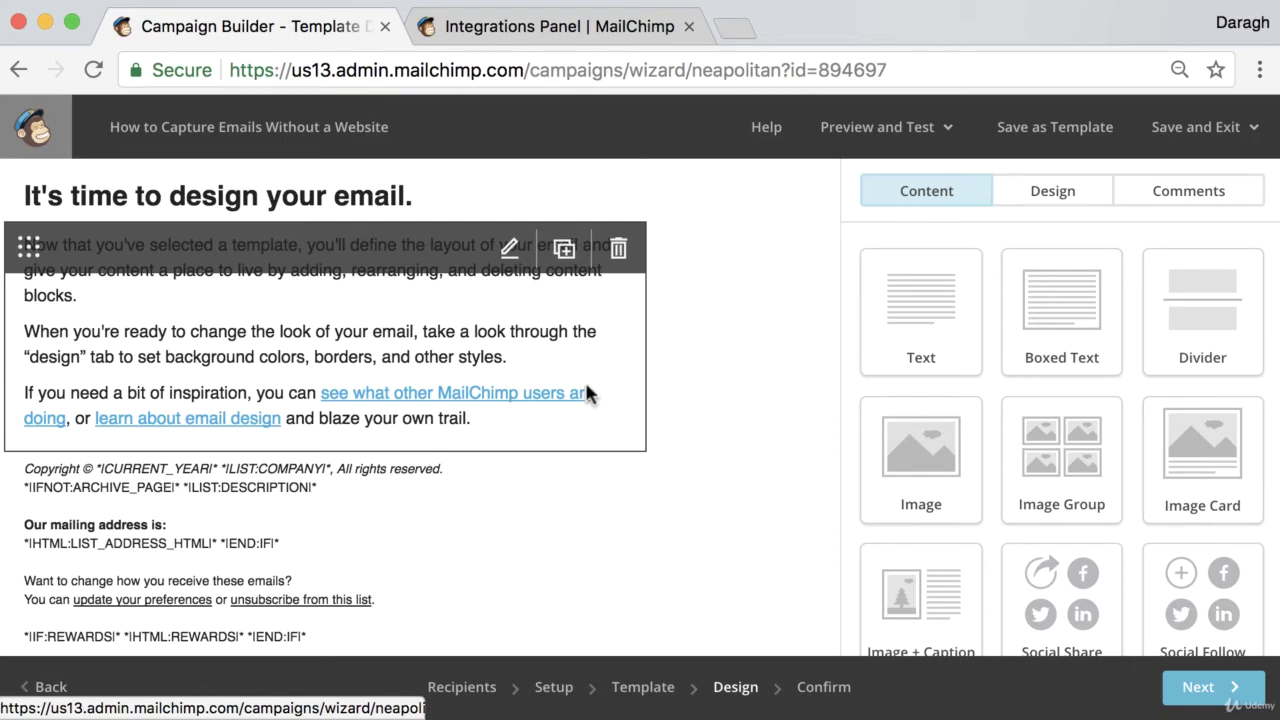
Step: Replace the email's heading with "Capture emails without needing a website"
left_click(360, 205)
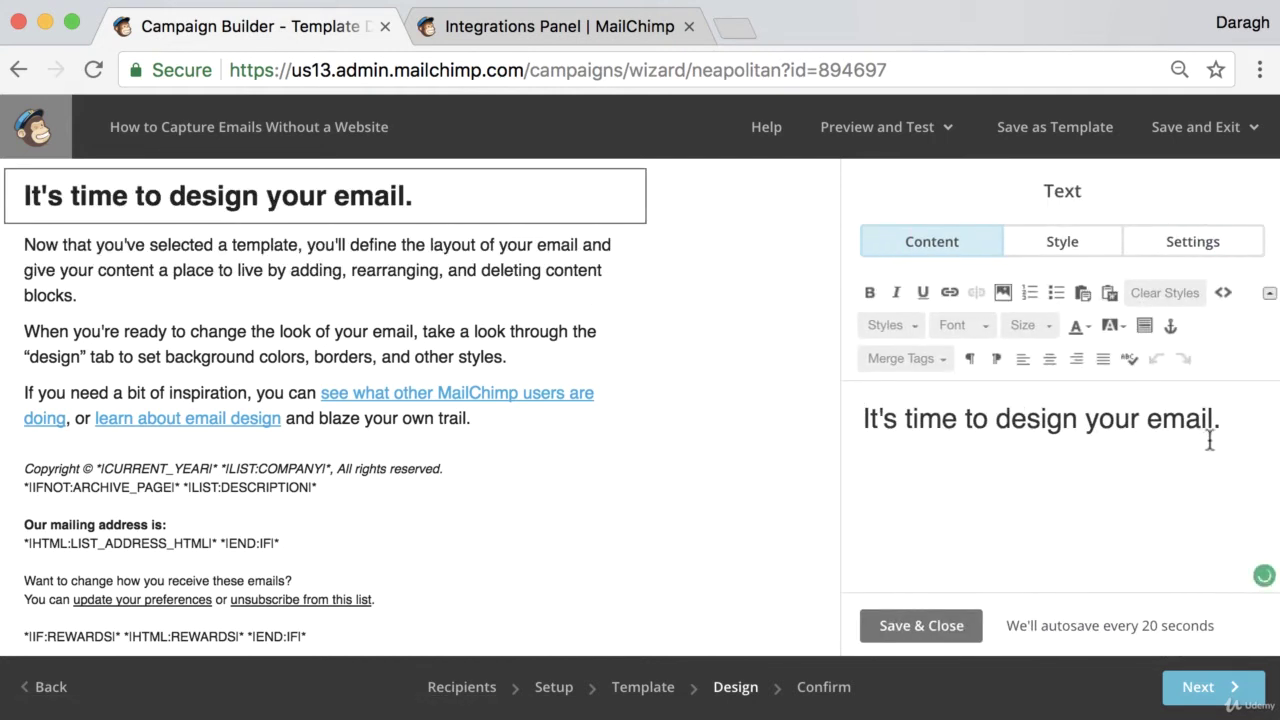
left_click_drag(1220, 425, 850, 421)
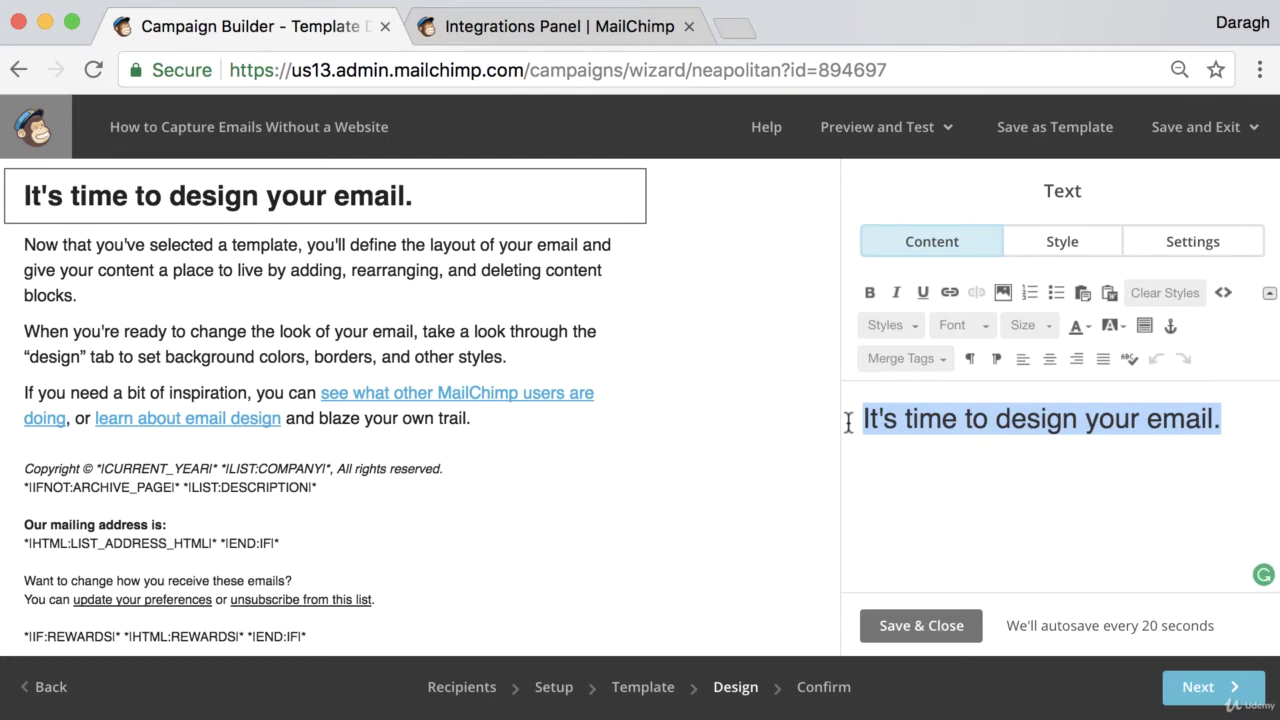
type("Ca")
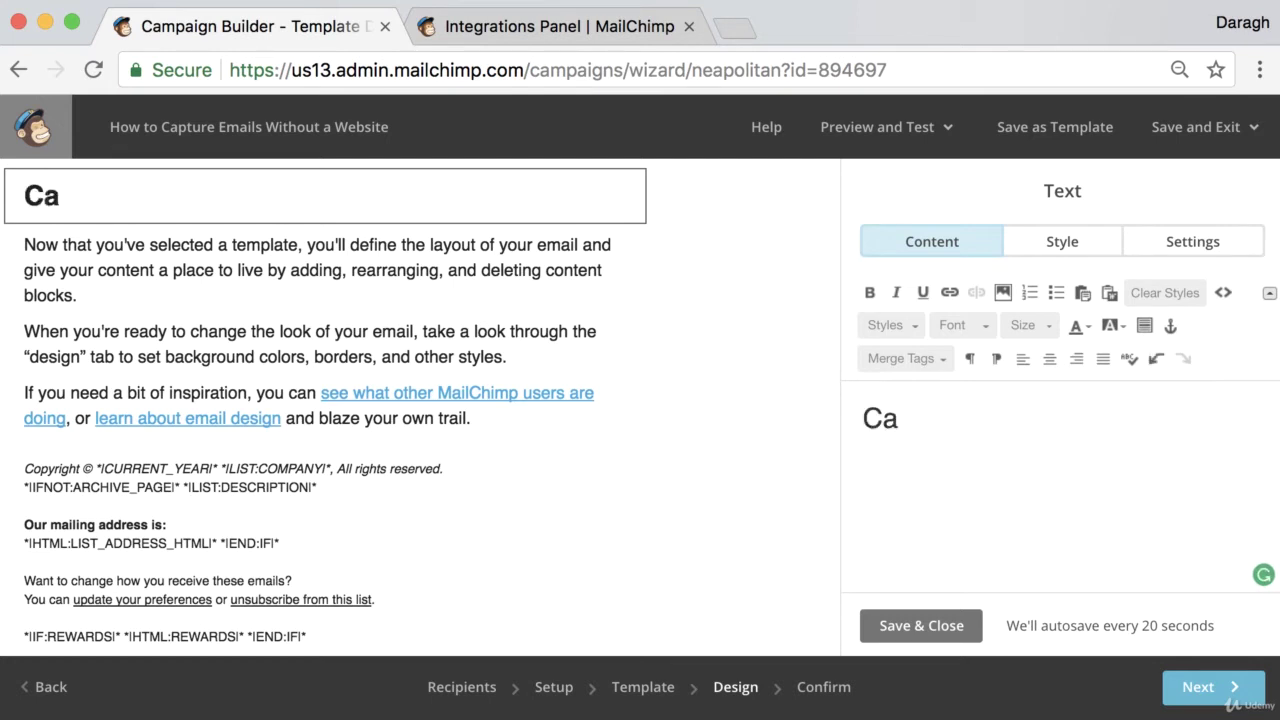
type("pture emails without needing a website")
Step: Replace the body text with "Click below to learn how to set up a free landing page with Mailchimp so you can collect emails without needing a website."
left_click(606, 342)
left_click_drag(866, 412, 1163, 580)
key("BackSpace")
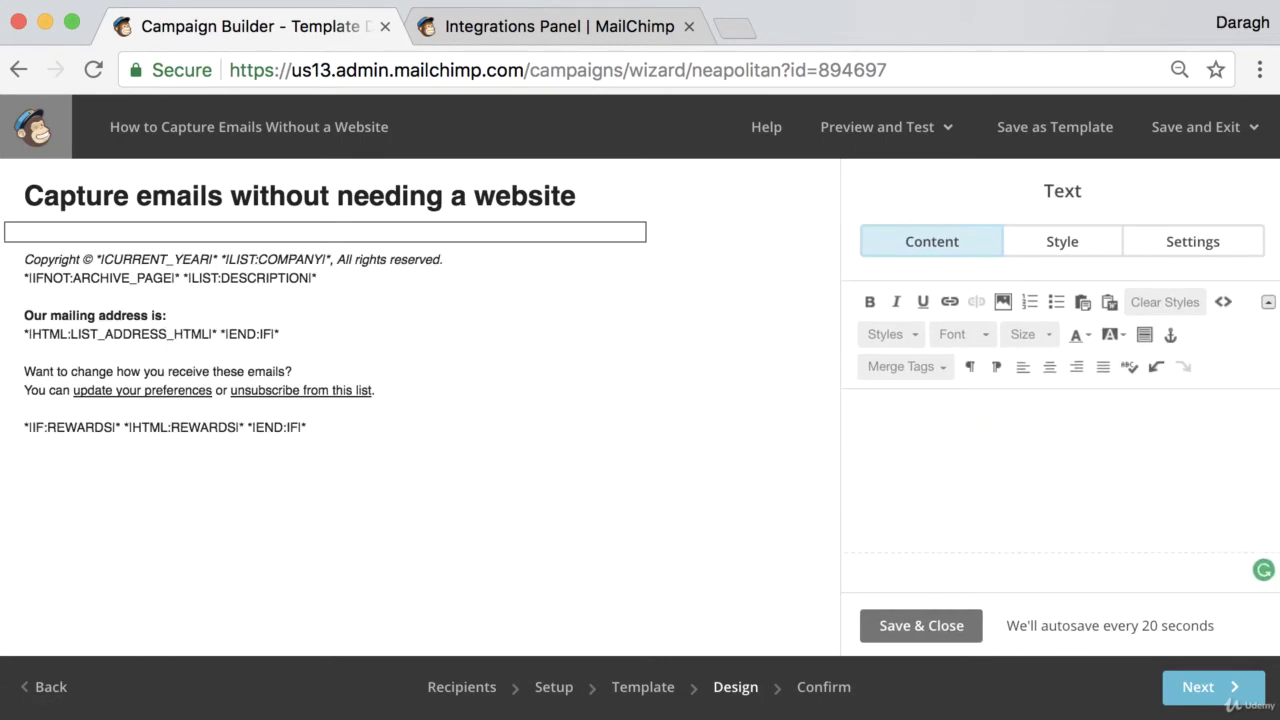
type("Click below")
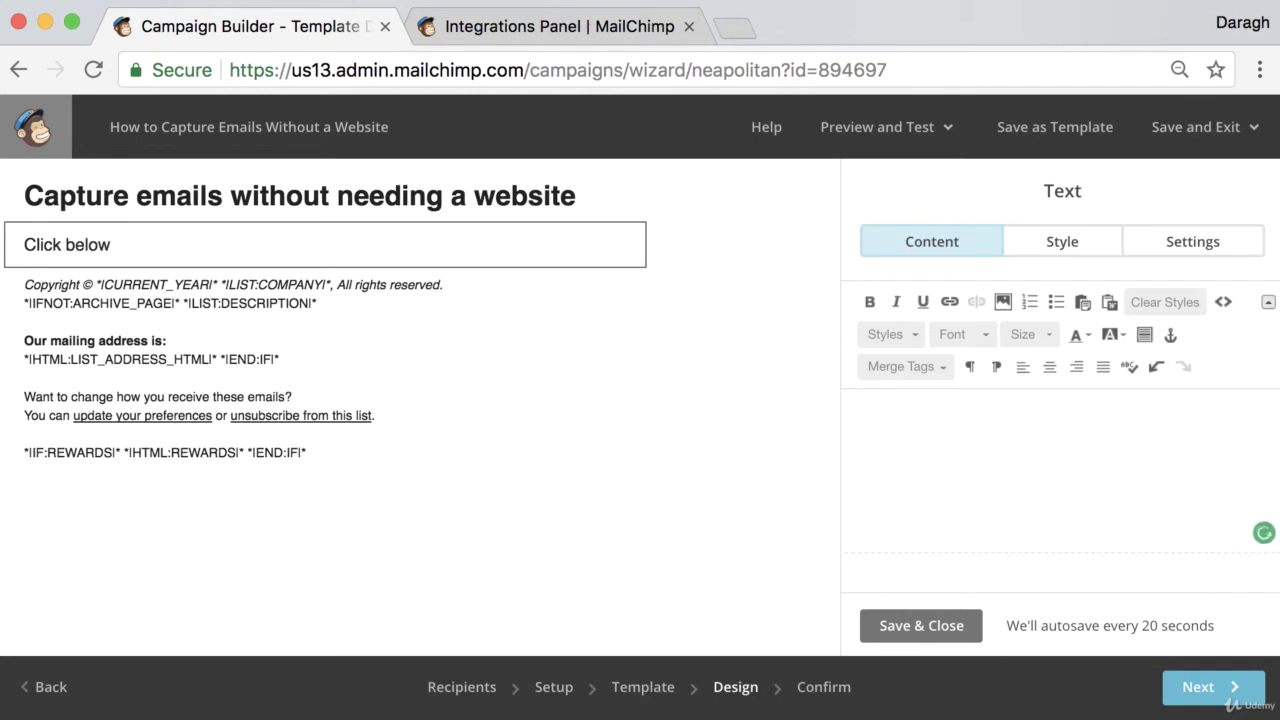
type(" to learn how to")
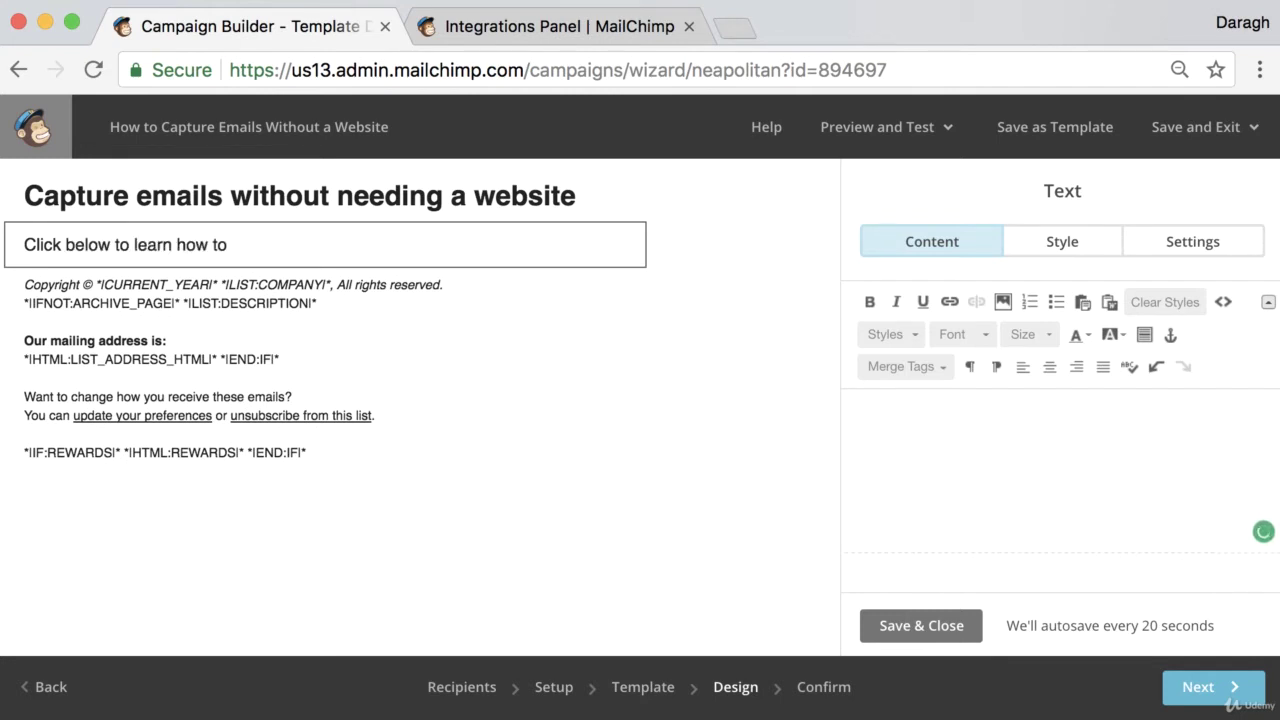
type("  set up")
key("BackSpace")
key("BackSpace")
key("BackSpace")
key("BackSpace")
key("BackSpace")
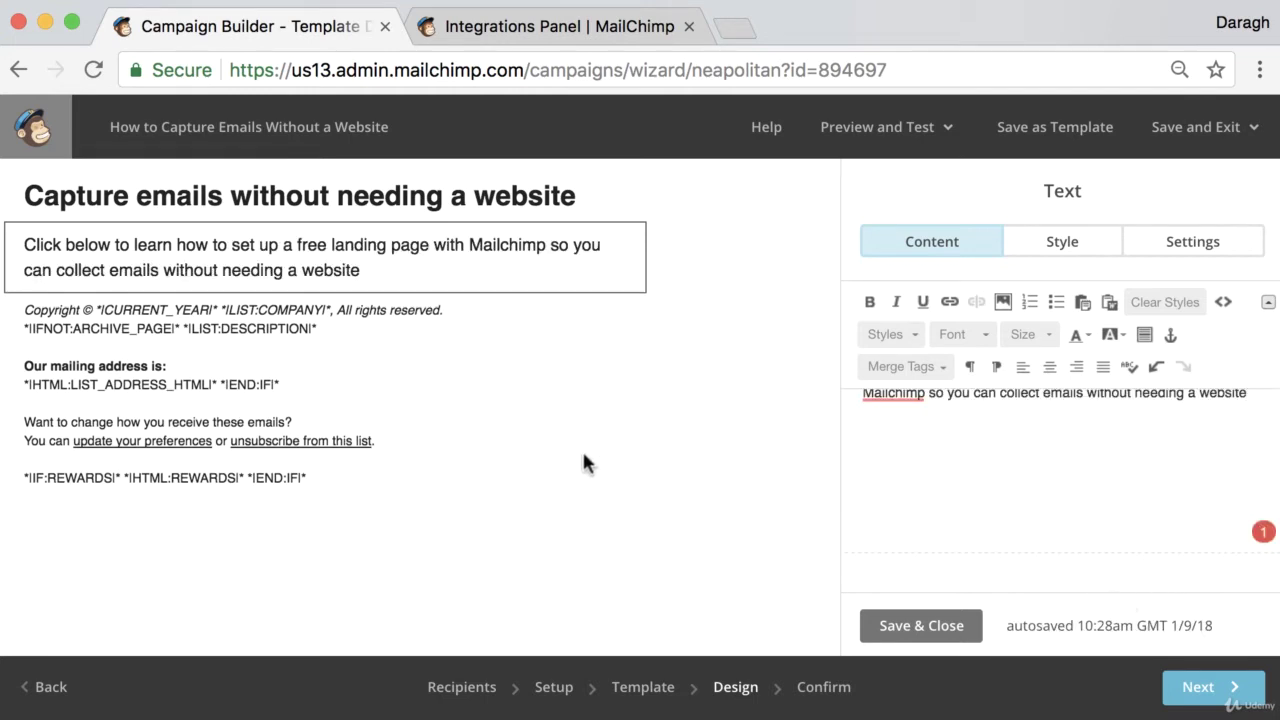
mouse_move(420, 315)
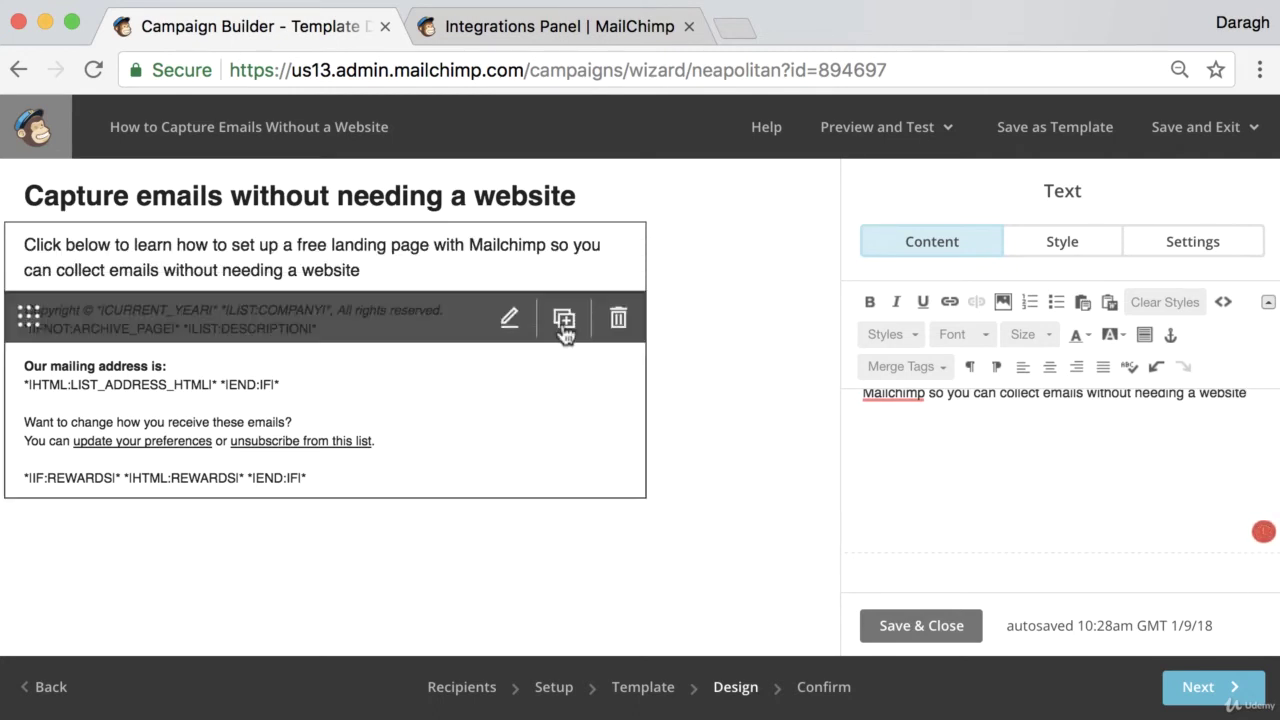
left_click(1250, 398)
type(".")
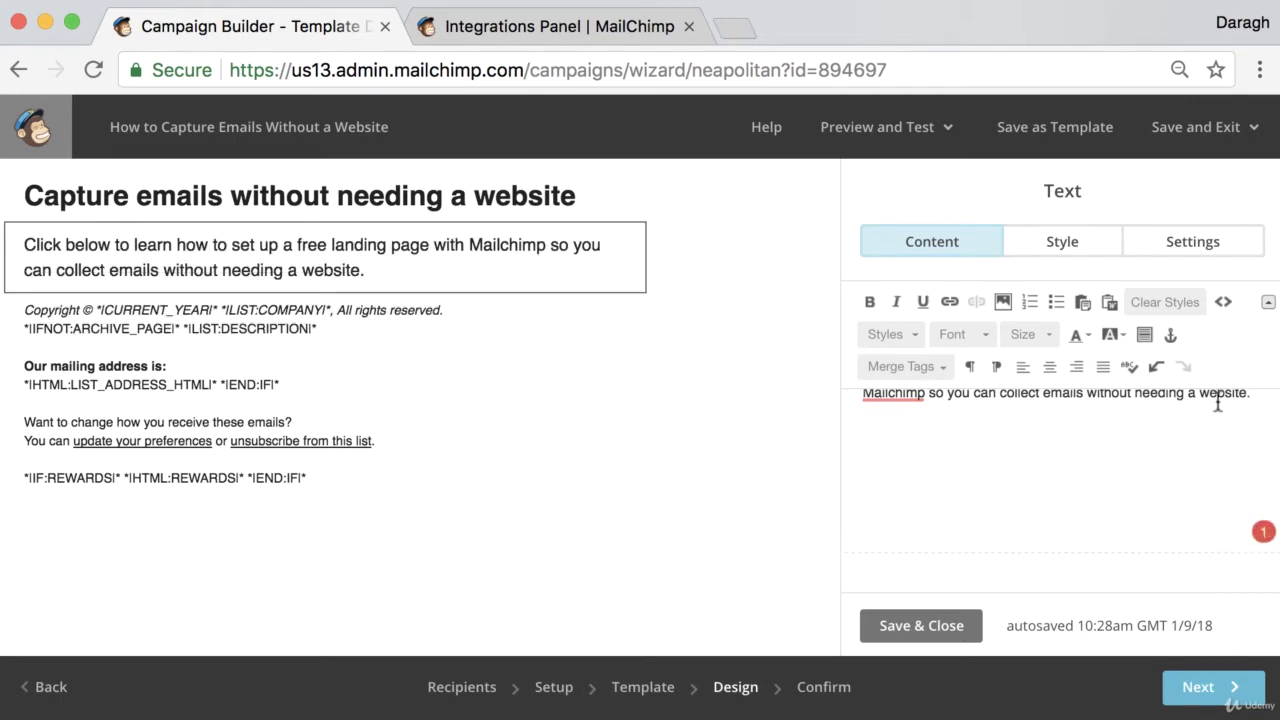
Step: Add the line "website.com/link" below the body paragraph, separated by a blank line
key("Return")
key("Return")
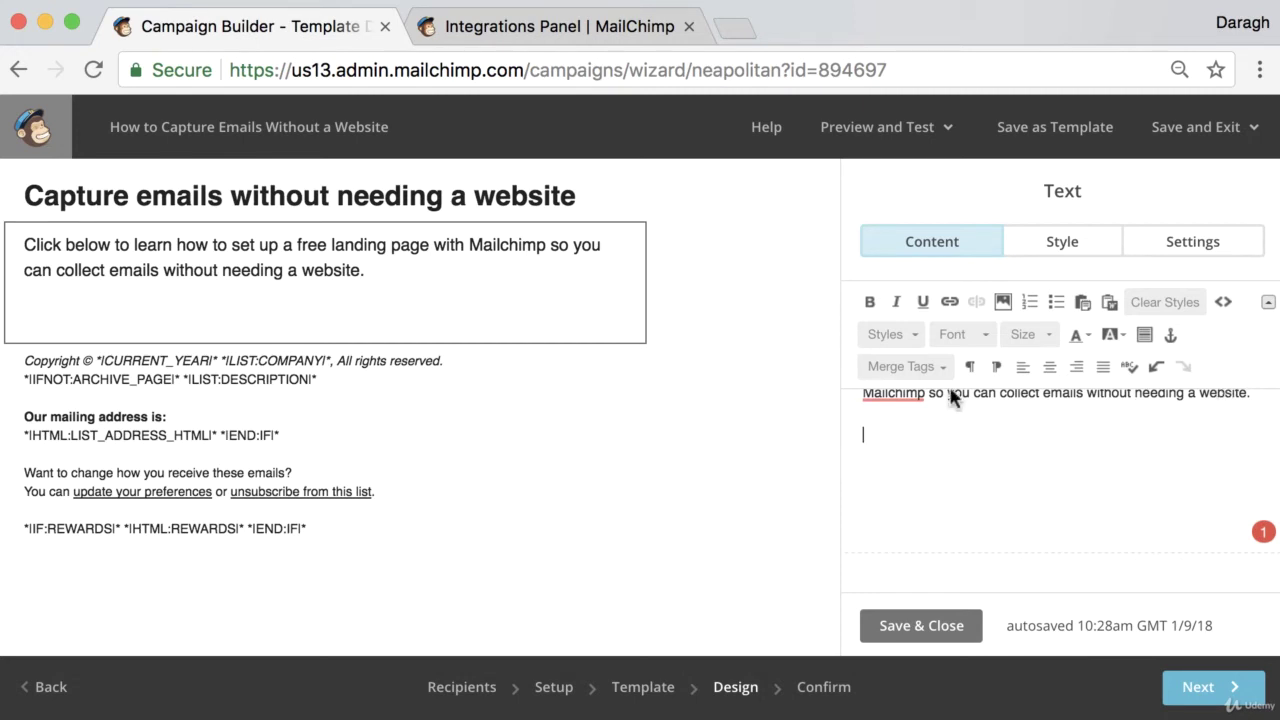
type("website.com")
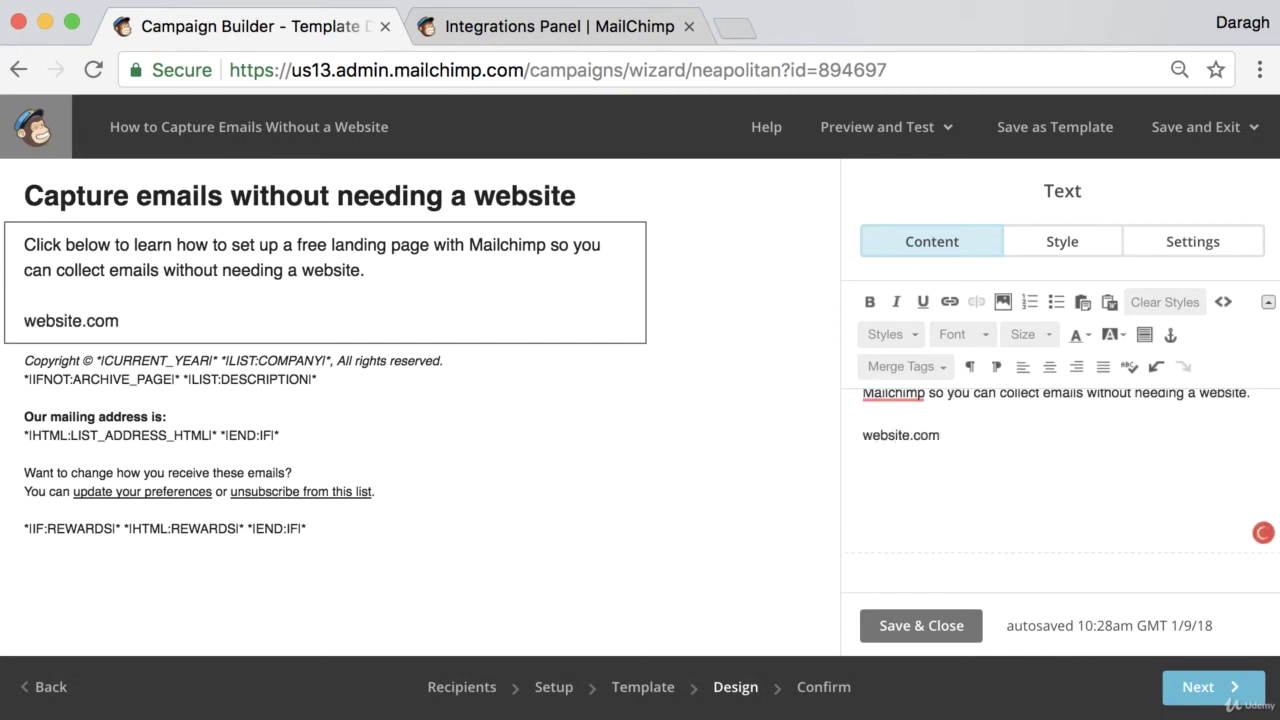
type("/lnik")
left_click_drag(986, 434, 946, 436)
left_click(982, 434)
key("BackSpace")
type("link")
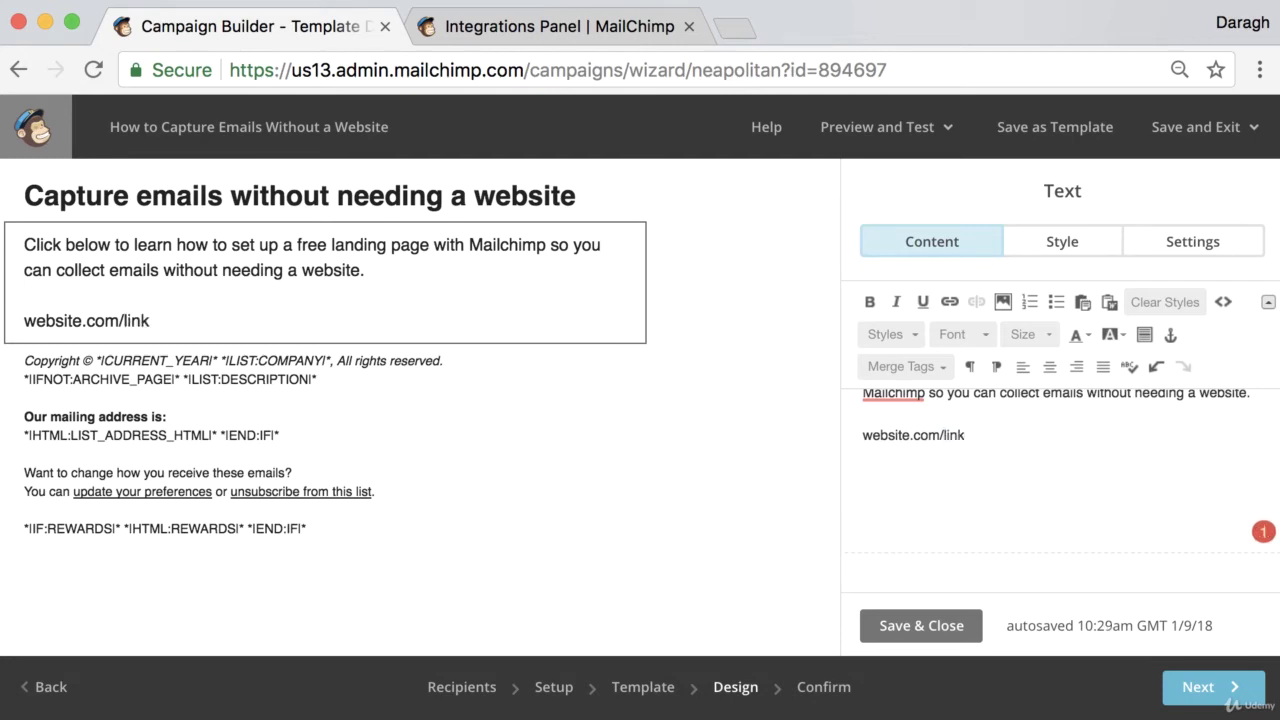
Step: Turn the "website.com/link" text into a hyperlink to the web address website.com/link and save the text block
left_click_drag(966, 434, 858, 434)
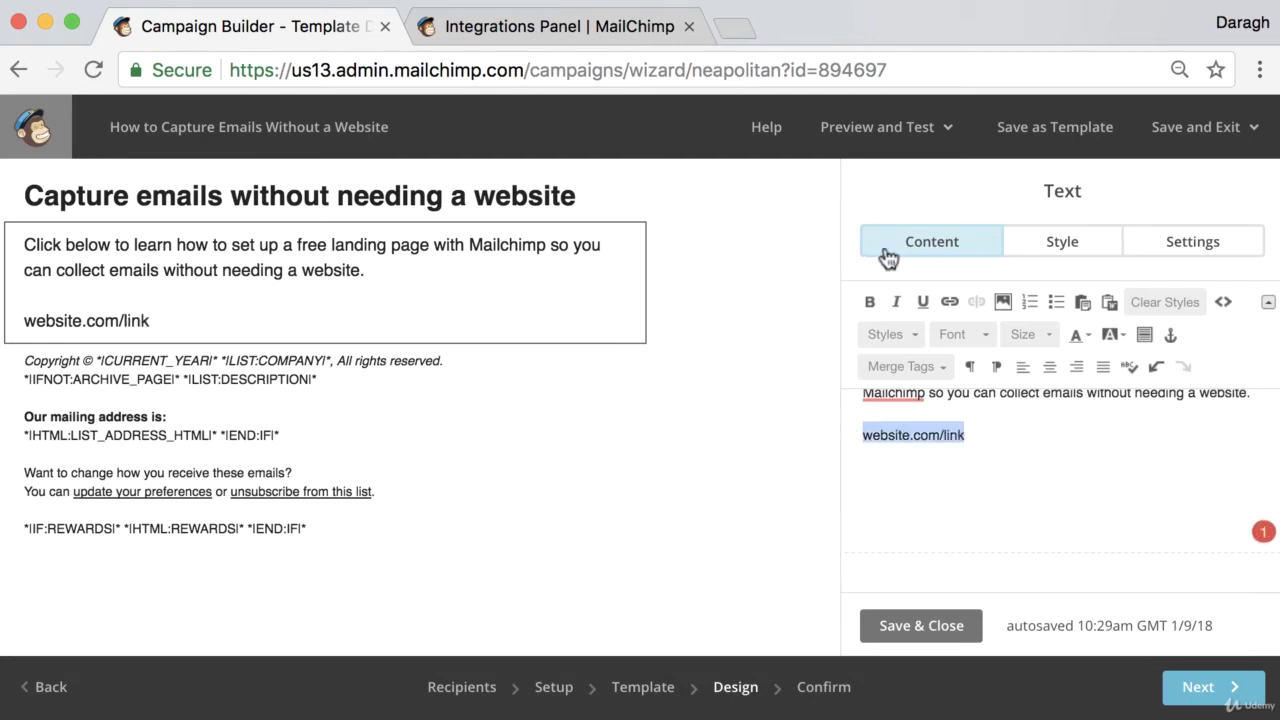
left_click(975, 302)
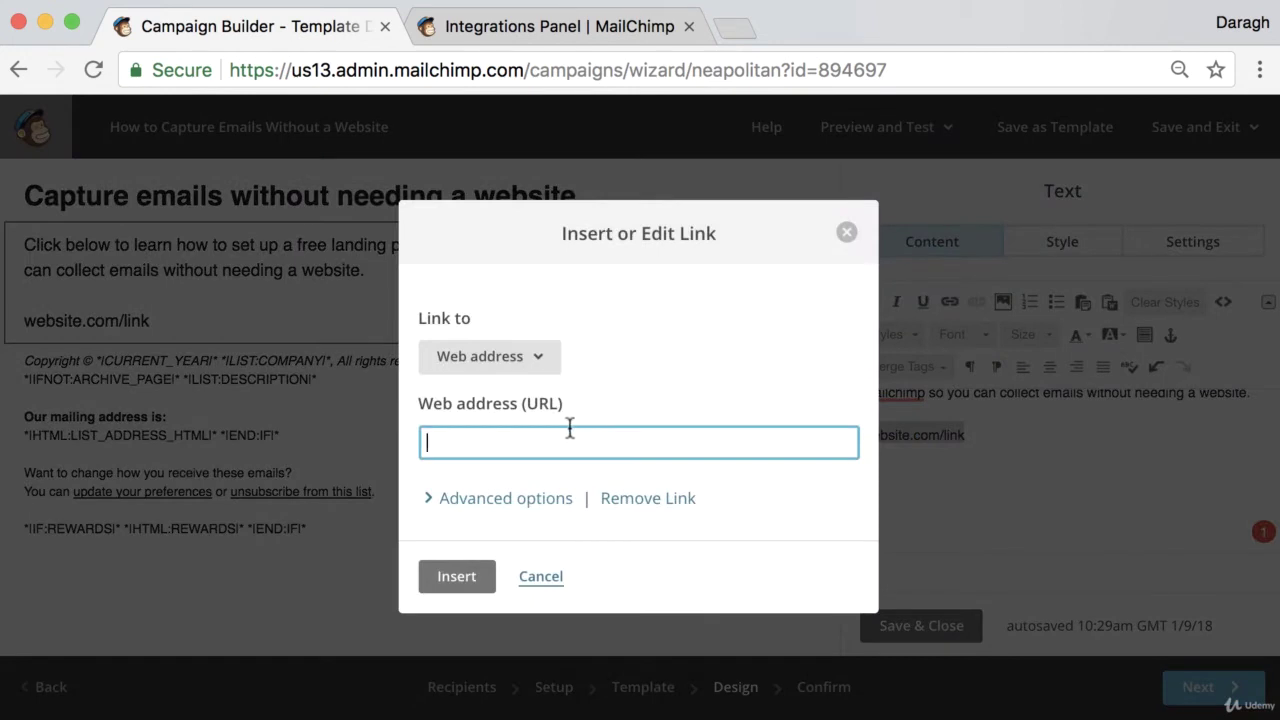
type("website.com/link")
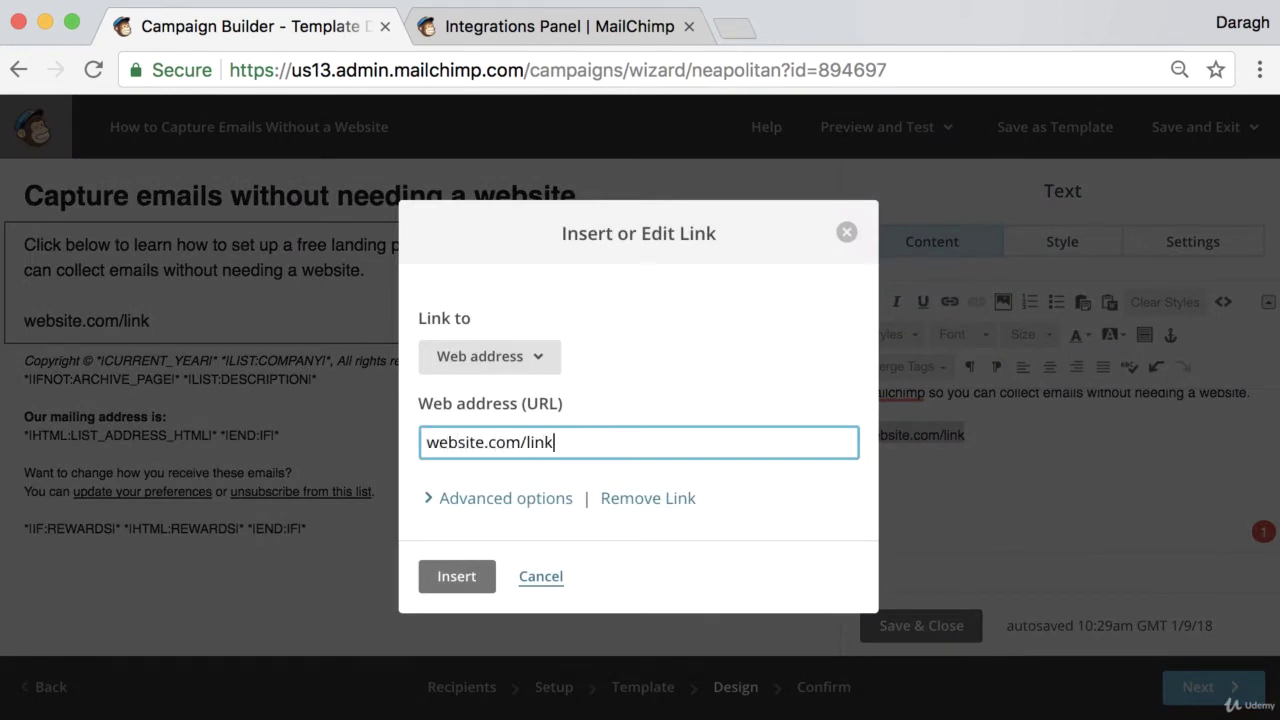
left_click(456, 575)
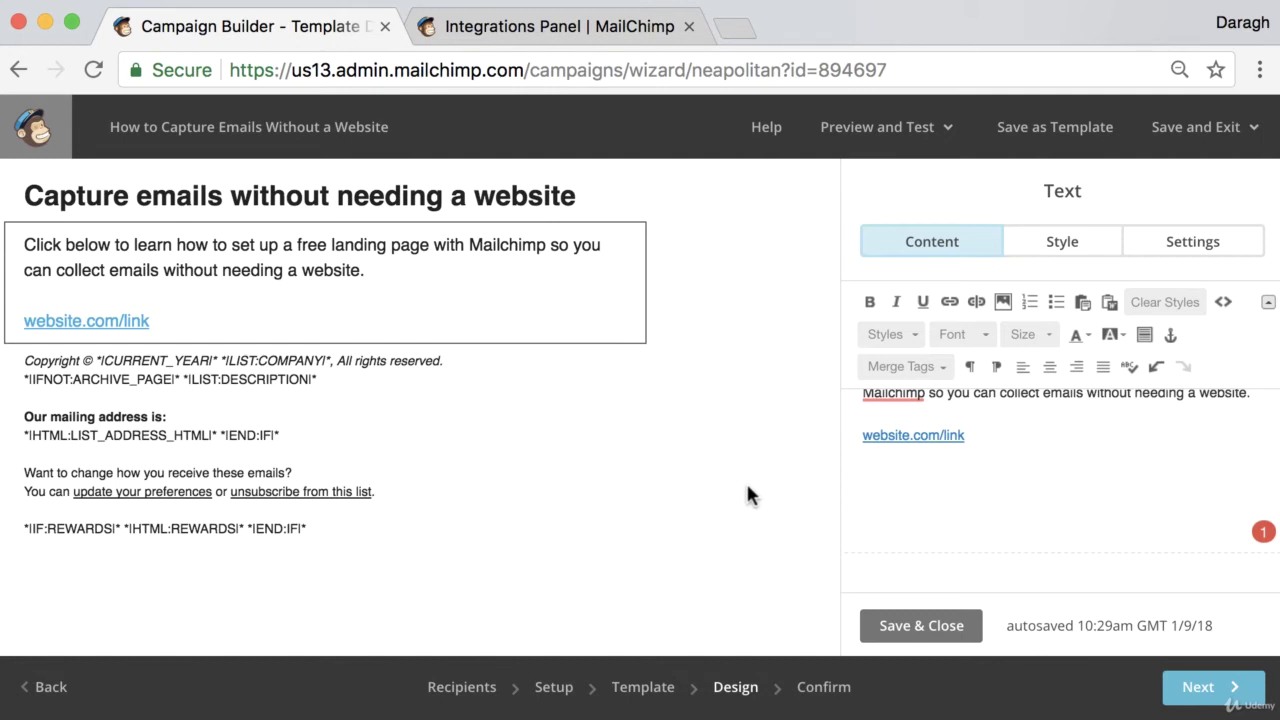
left_click(925, 625)
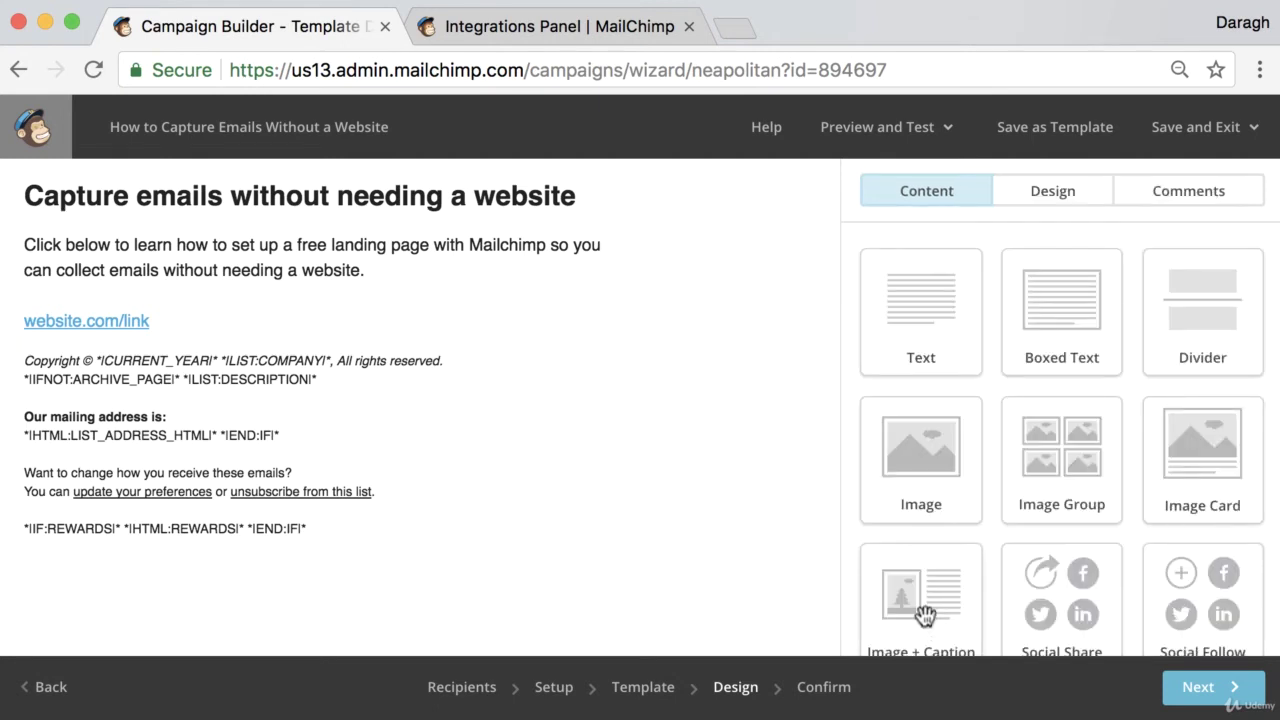
Step: Insert a Button block between the body text and the footer and set its text to "Learn More"
scroll(1060, 445, "down", 3)
scroll(1060, 445, "down", 1)
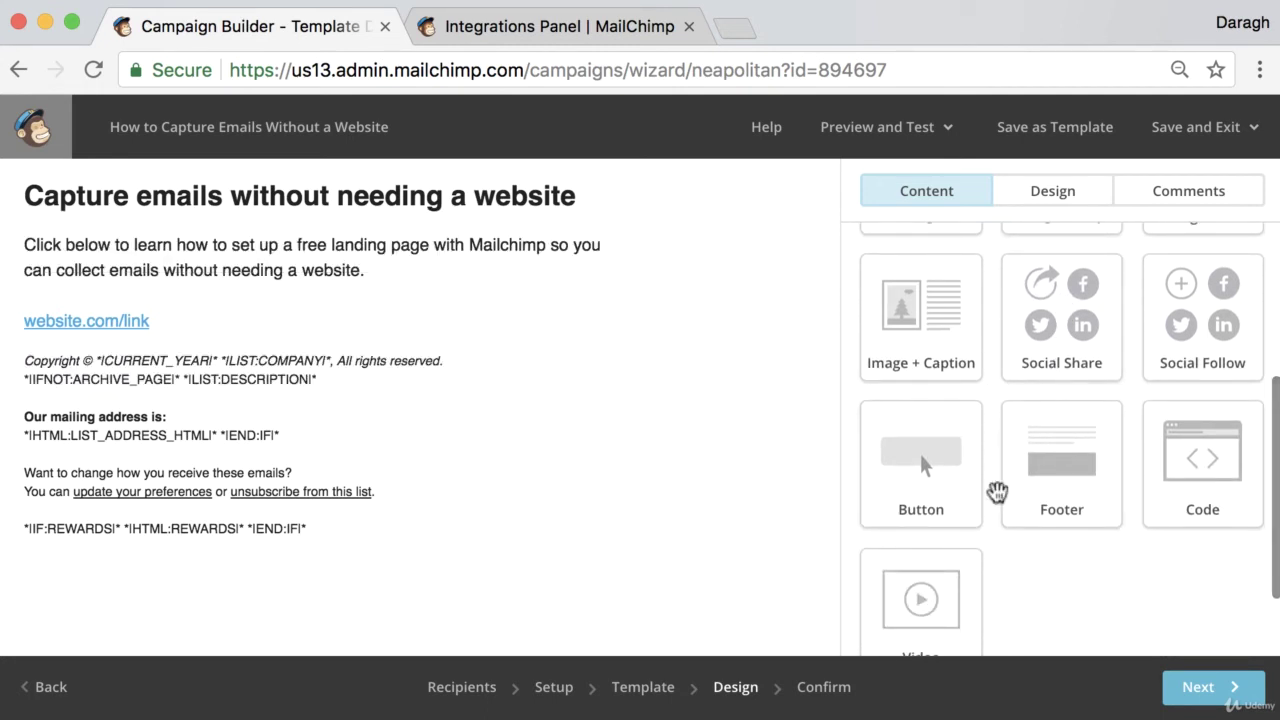
mouse_move(632, 462)
left_click_drag(920, 440, 386, 351)
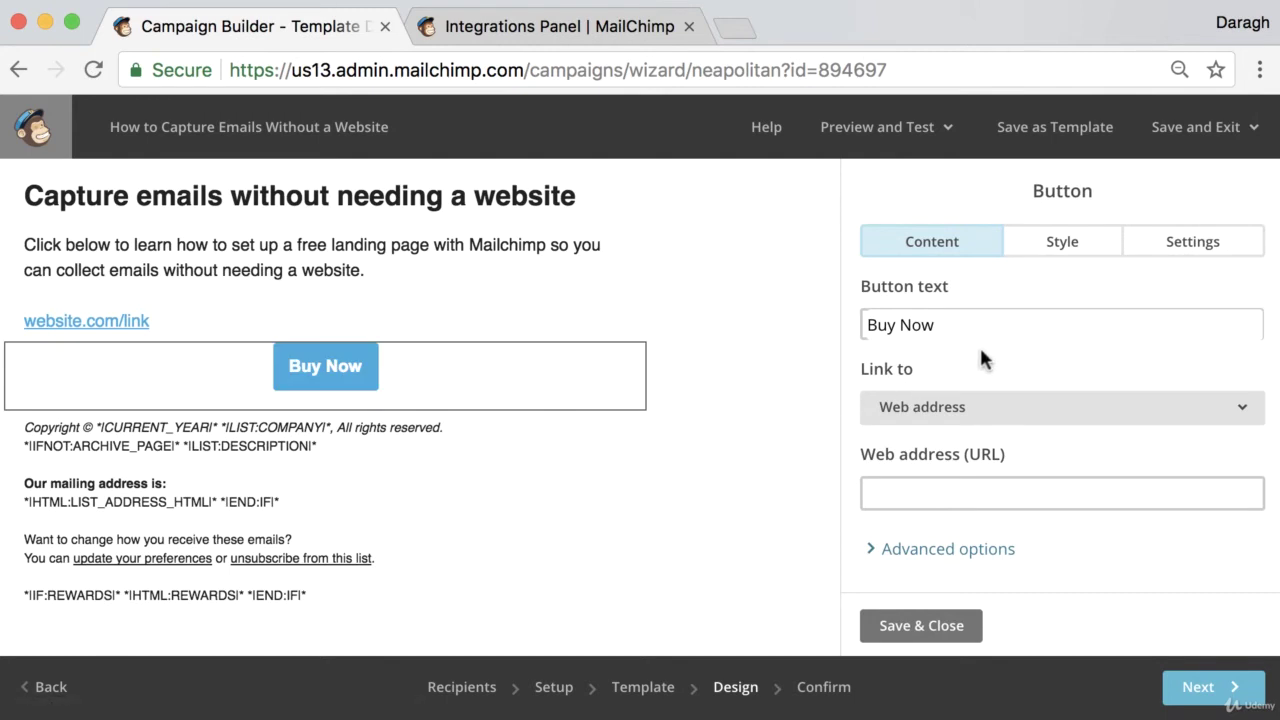
left_click_drag(935, 325, 842, 324)
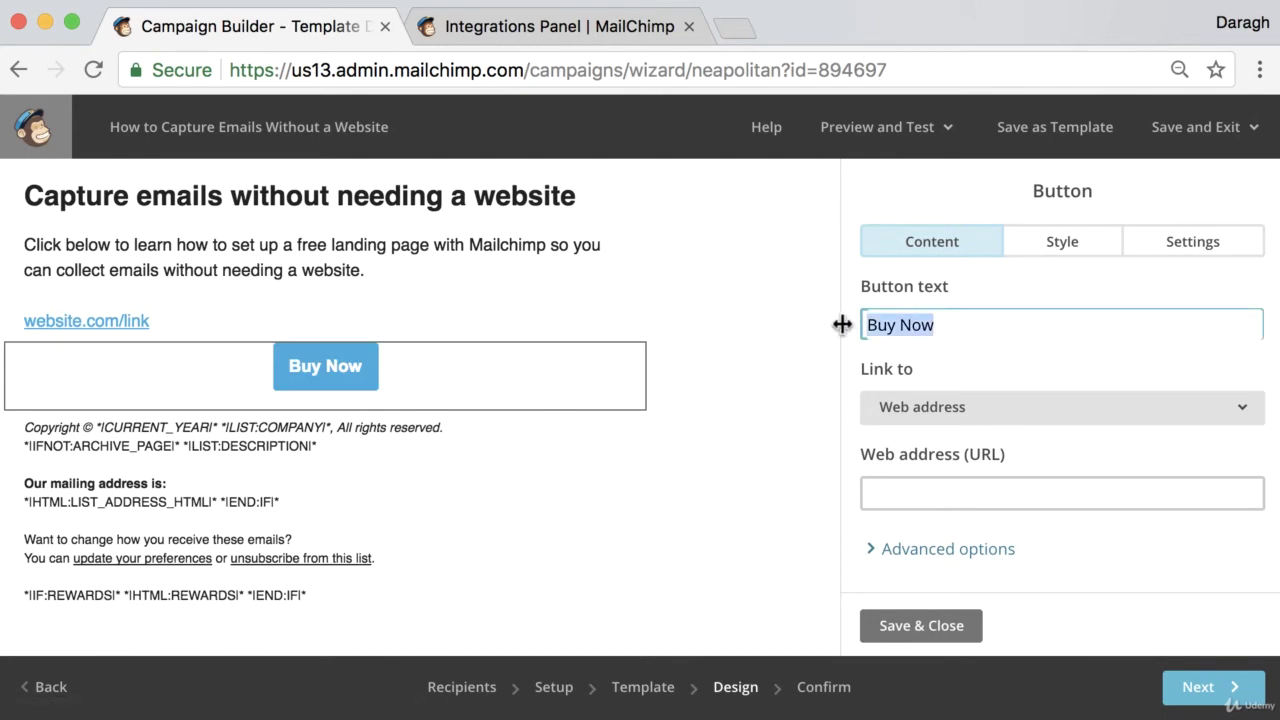
type("Learn More")
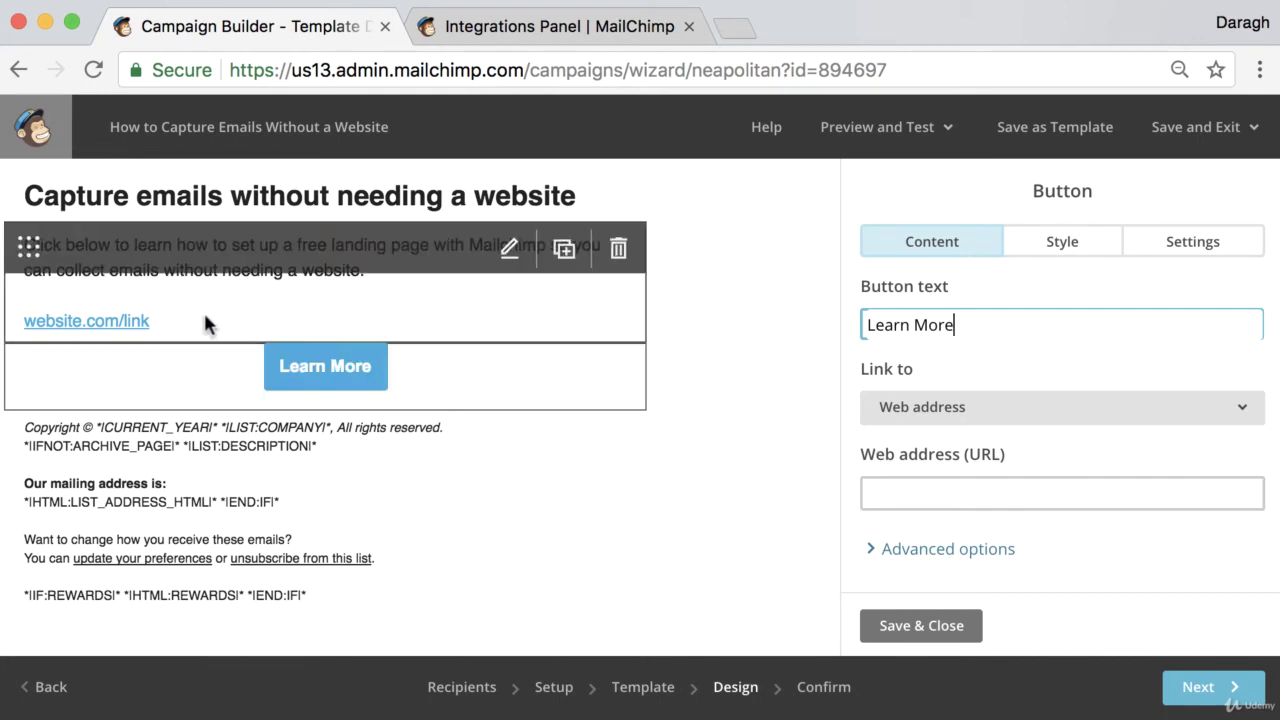
Step: Set the button's web address to website.com/link and save the button block
left_click(930, 480)
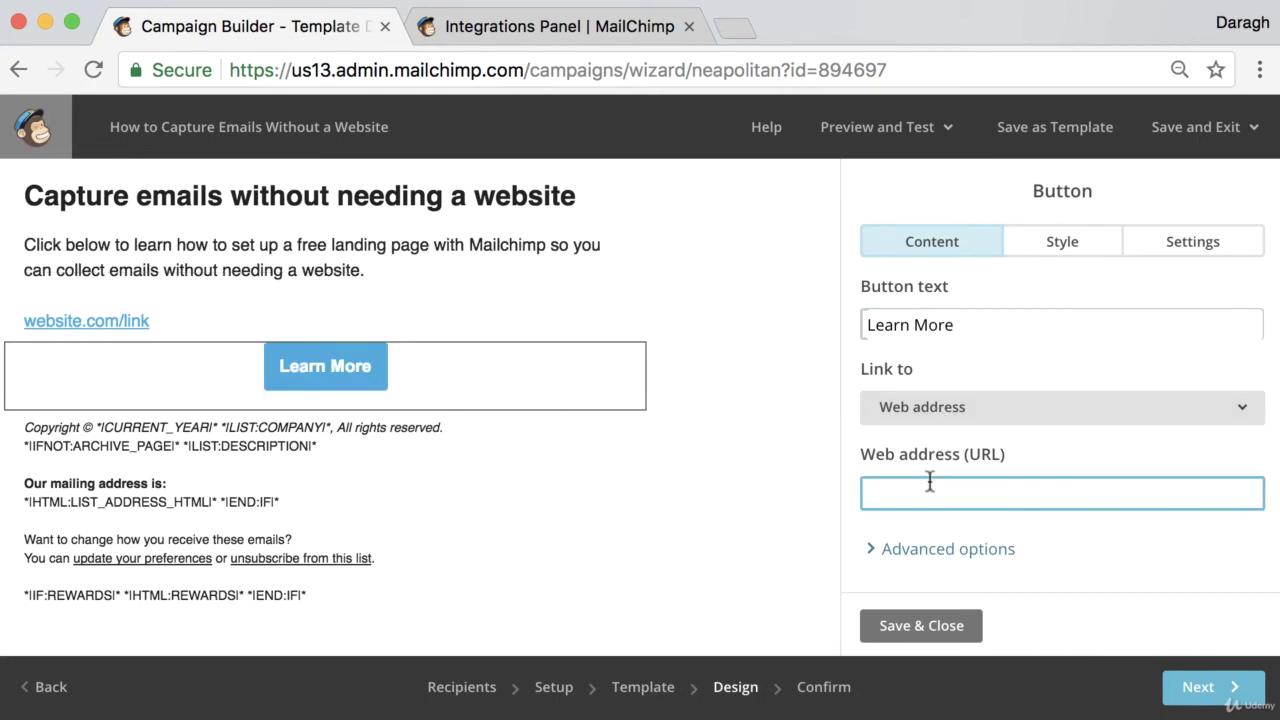
type("website.cin")
key("BackSpace")
key("BackSpace")
type("inom/lile")
key("BackSpace")
type("nk")
left_click(925, 625)
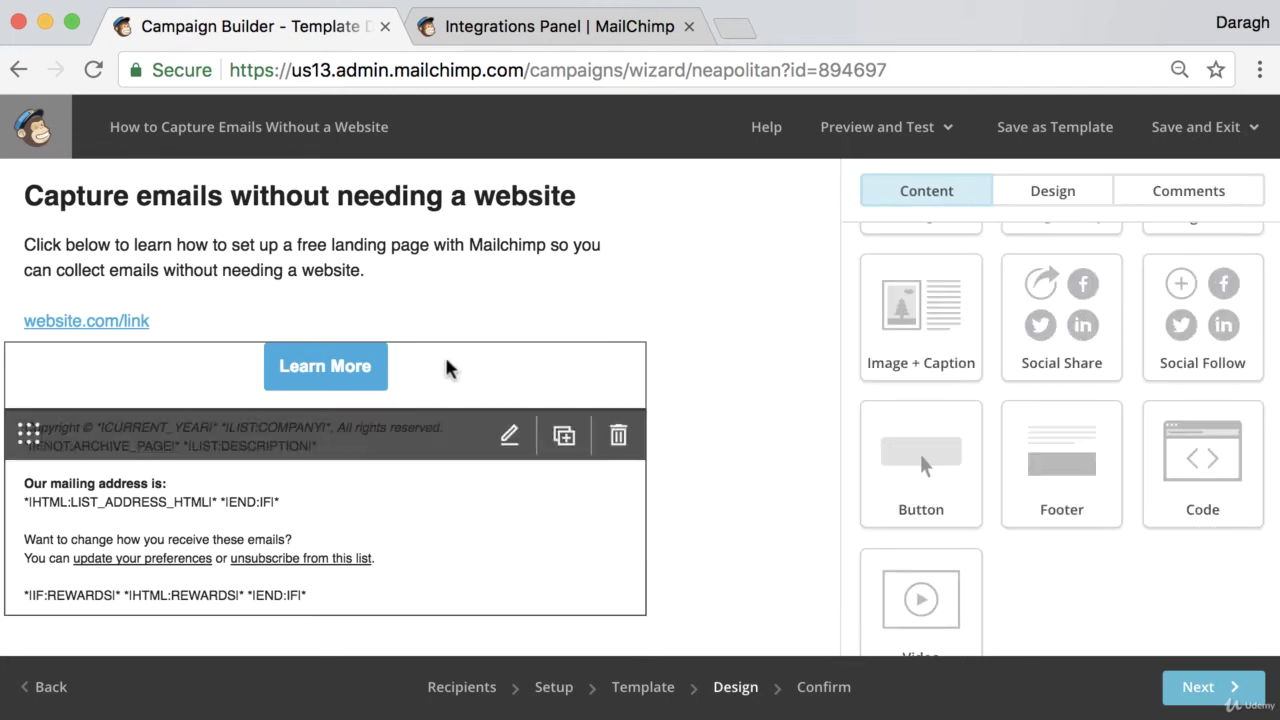
Step: Delete the "website.com/link" hyperlink line from the body text block and save the block
left_click(362, 303)
left_click_drag(986, 480, 843, 477)
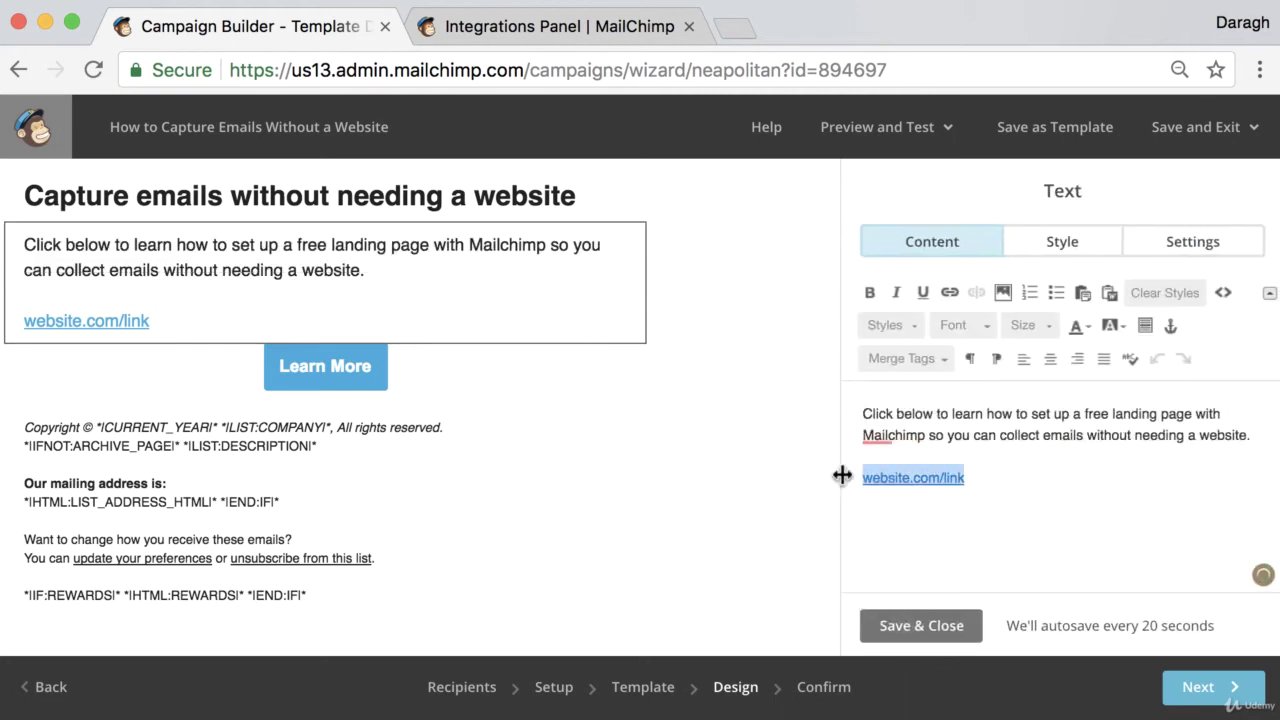
key("BackSpace")
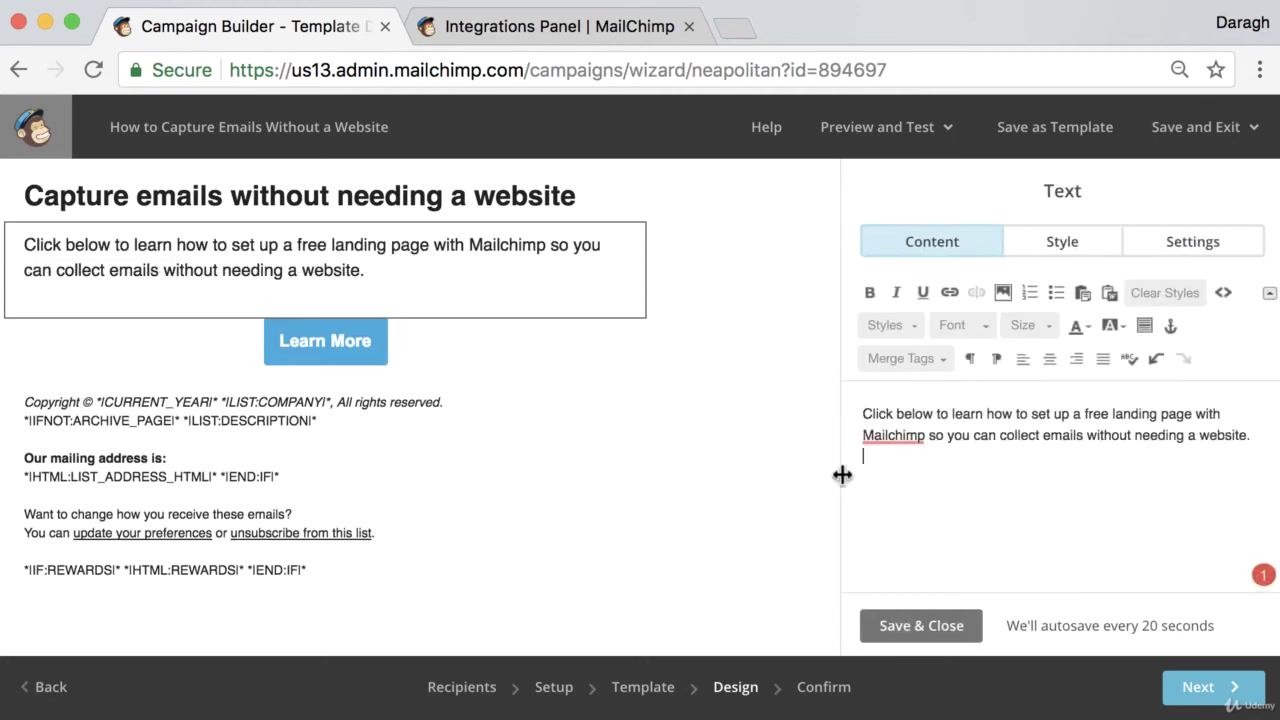
left_click(937, 627)
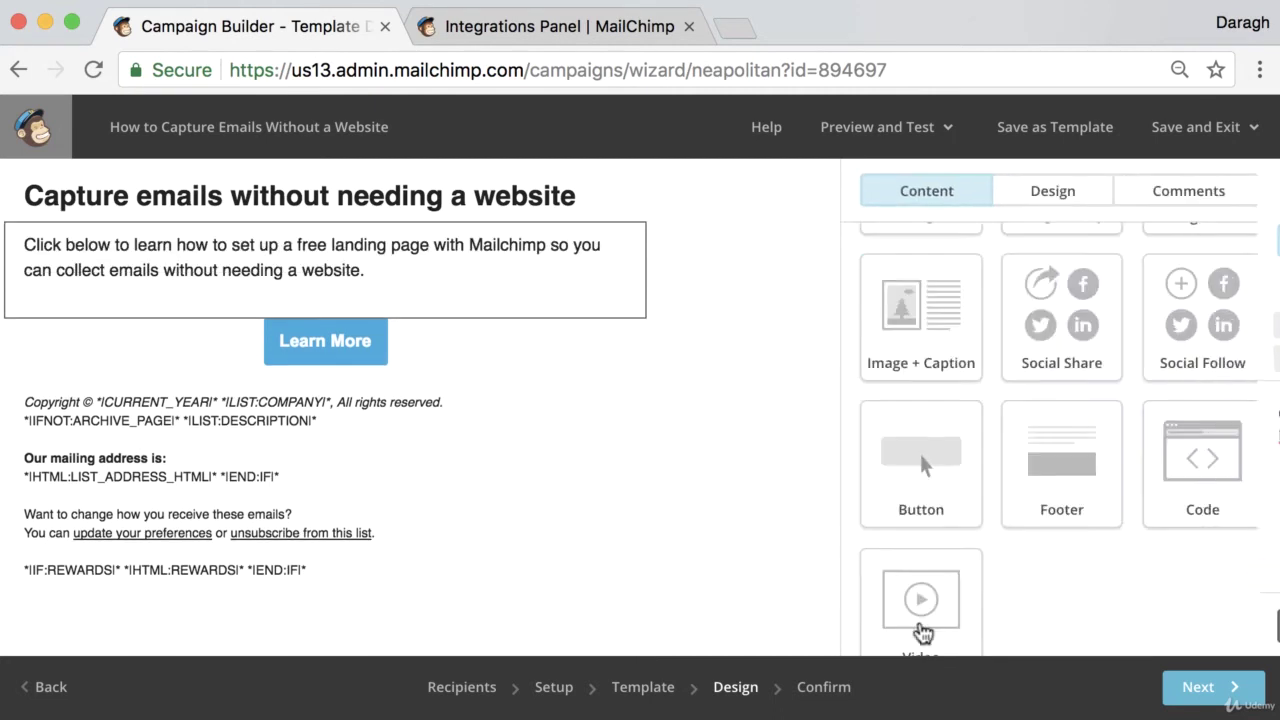
Step: Continue from the design to the confirmation stage and review the campaign's pre-delivery checklist
left_click(1185, 690)
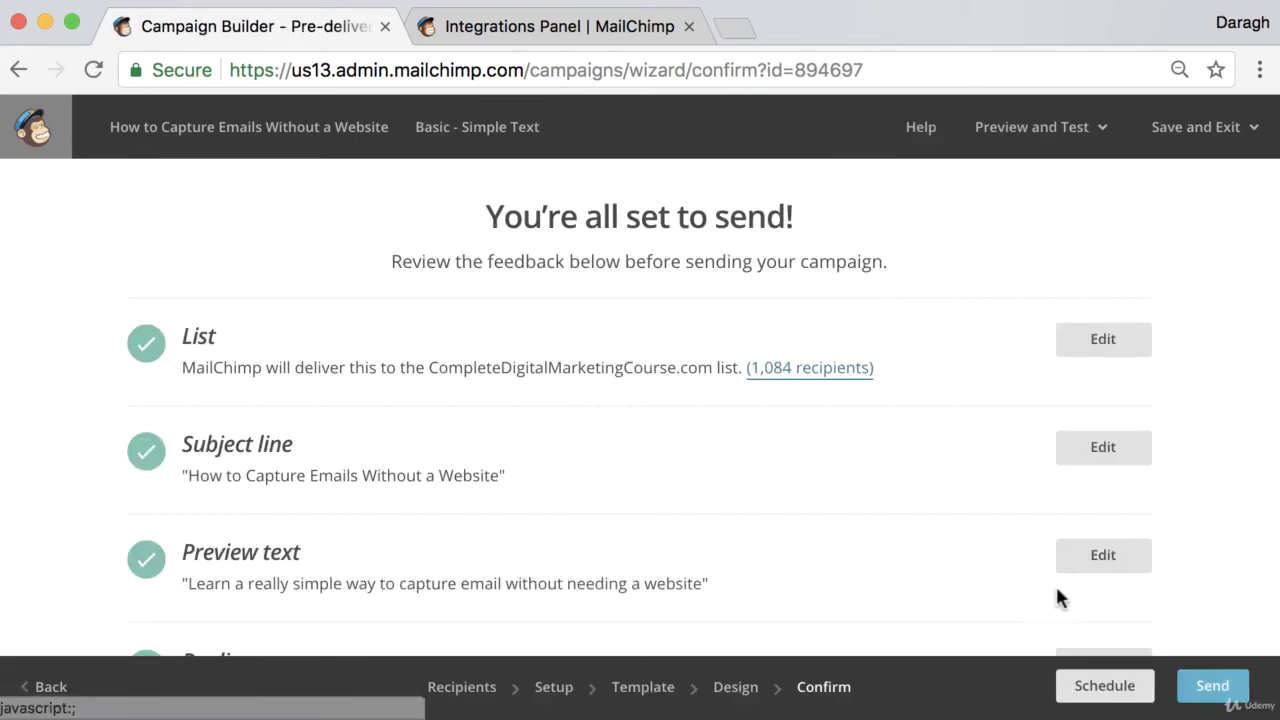
left_click_drag(486, 206, 856, 222)
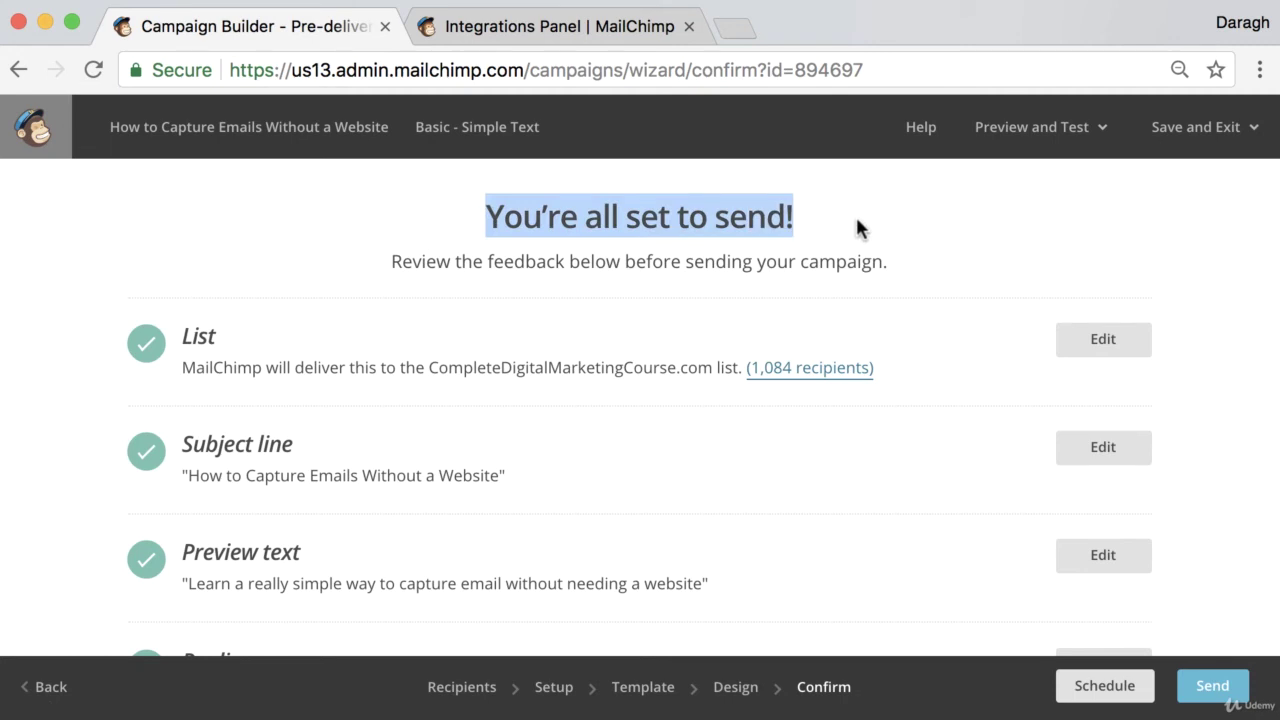
scroll(437, 382, "down", 3)
scroll(439, 387, "up", 2)
scroll(438, 387, "up", 1)
Step: Close the Integrations Panel browser tab and return to the list, subject line and preview text checks of the campaign
left_click(688, 27)
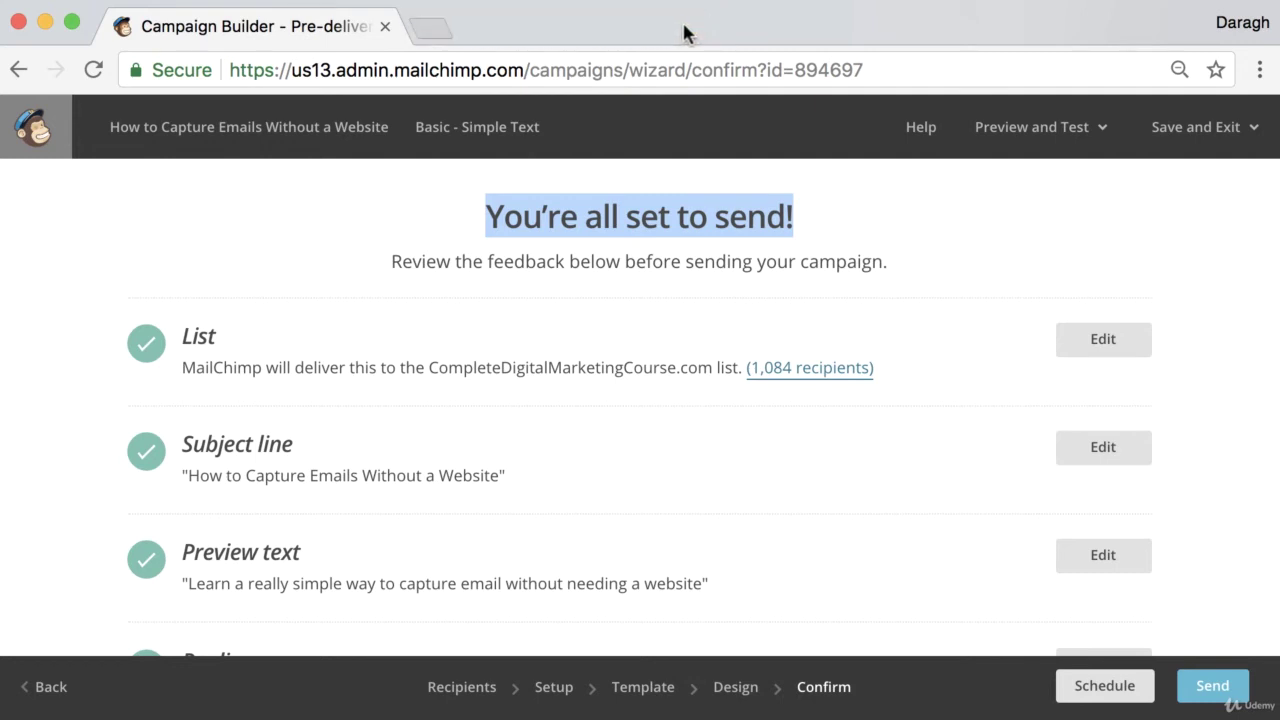
left_click(1006, 229)
scroll(1006, 229, "down", 1)
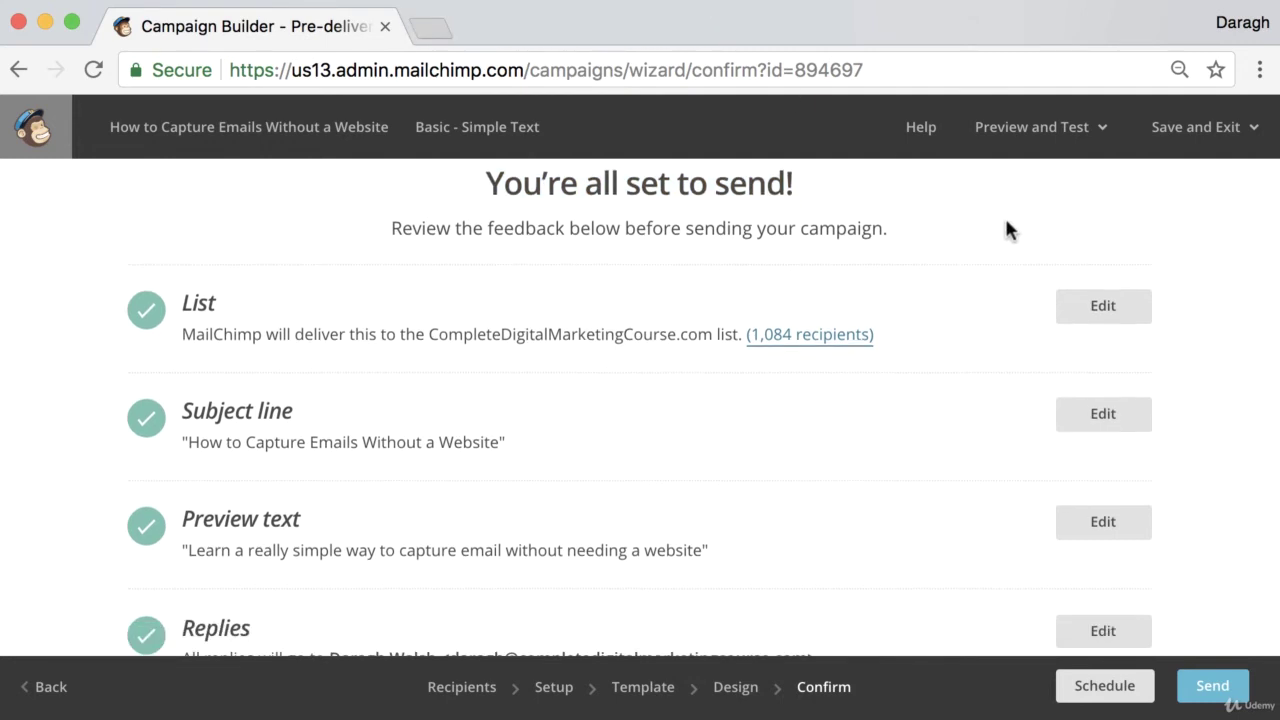
Step: Send a test email of the campaign to the prefilled test recipient address and dismiss the confirmation
left_click(1078, 138)
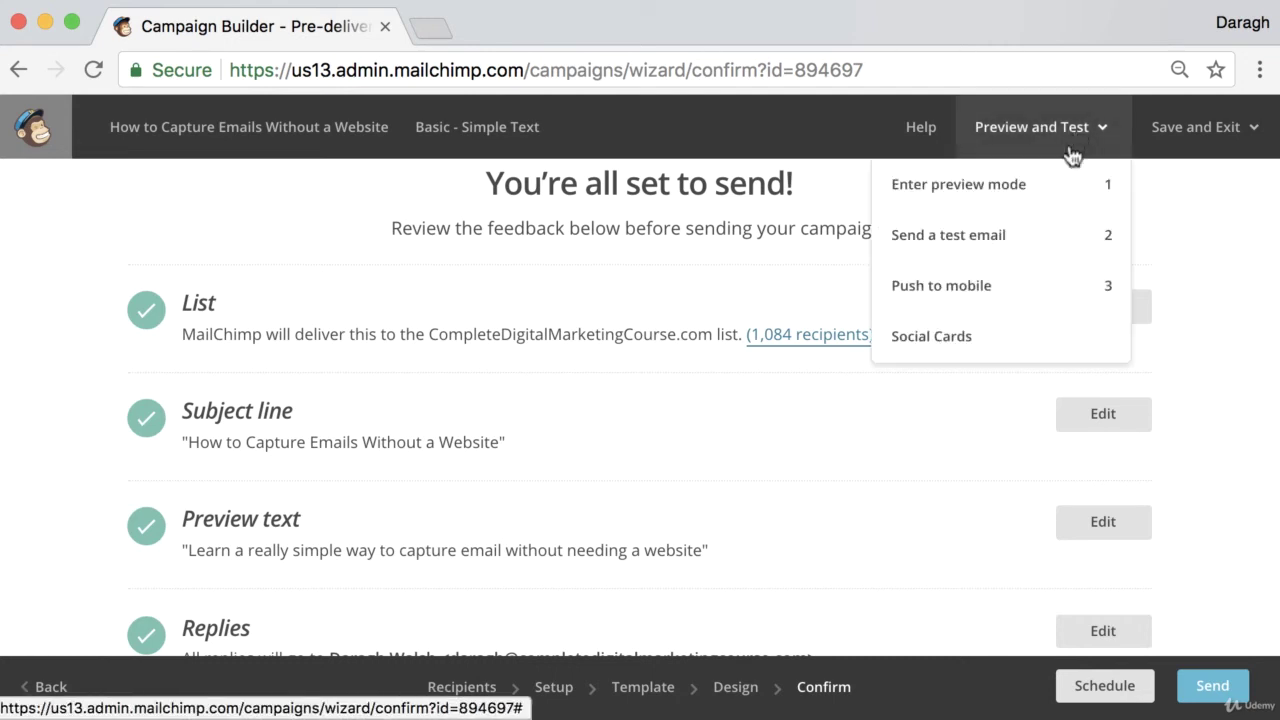
left_click(1008, 240)
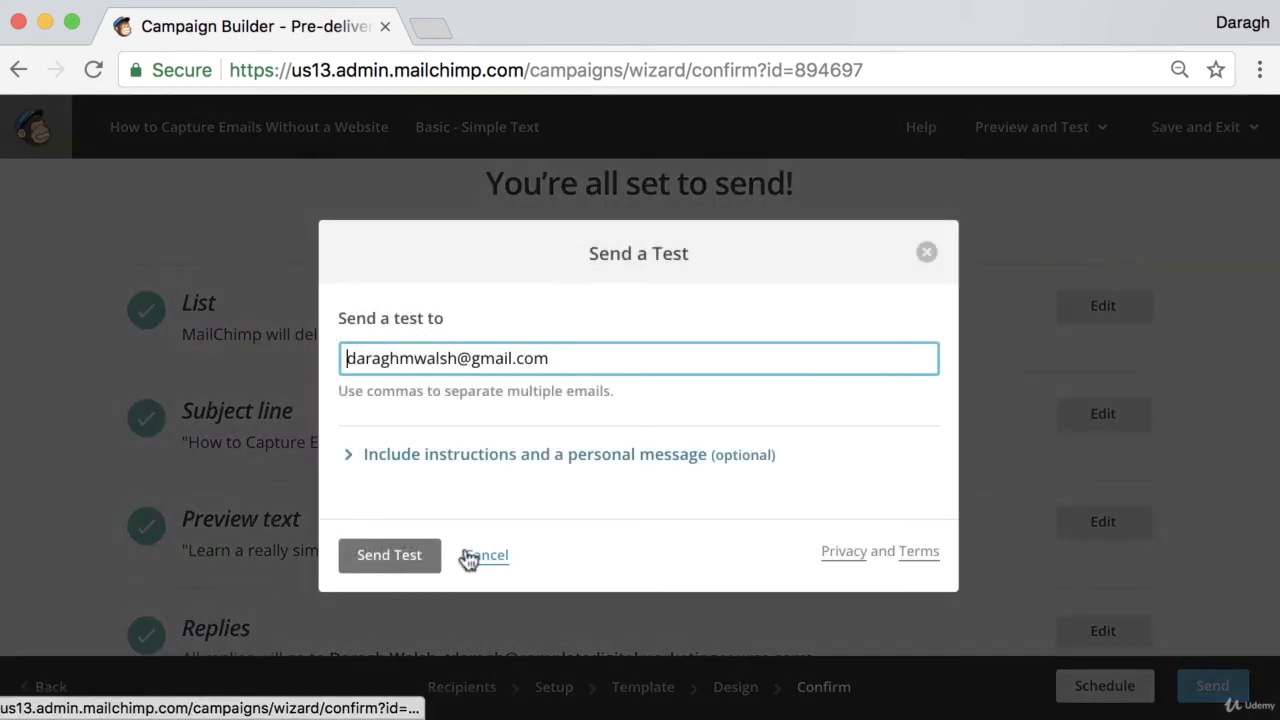
left_click(385, 560)
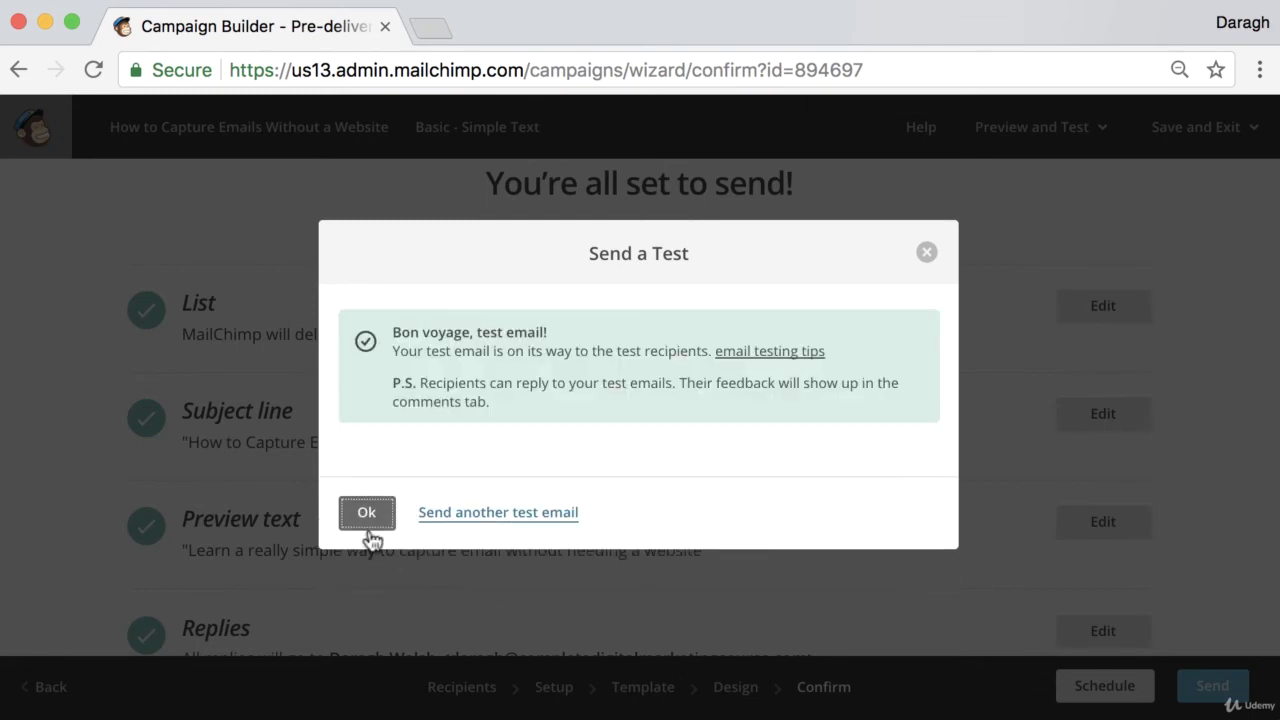
left_click(367, 520)
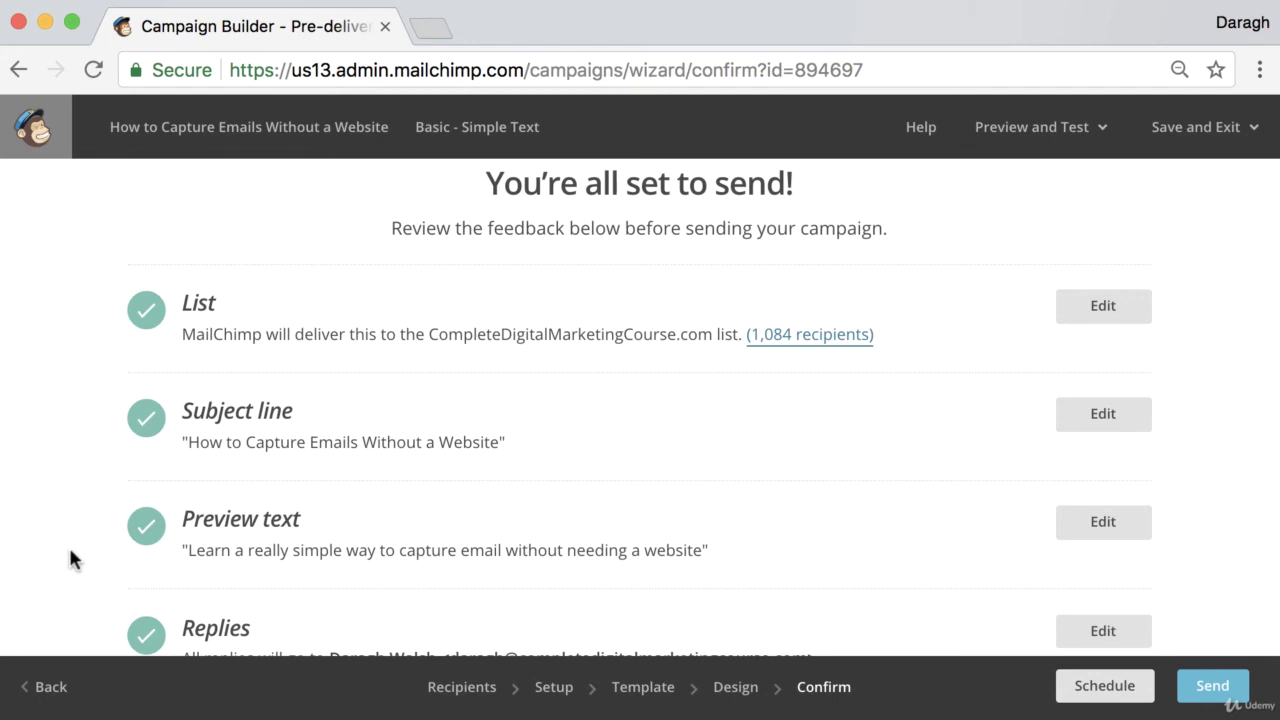
Step: Open Gmail in a new browser tab, go to the SaneLater label and reload the page
left_click(430, 28)
type("gmail.c")
key("Return")
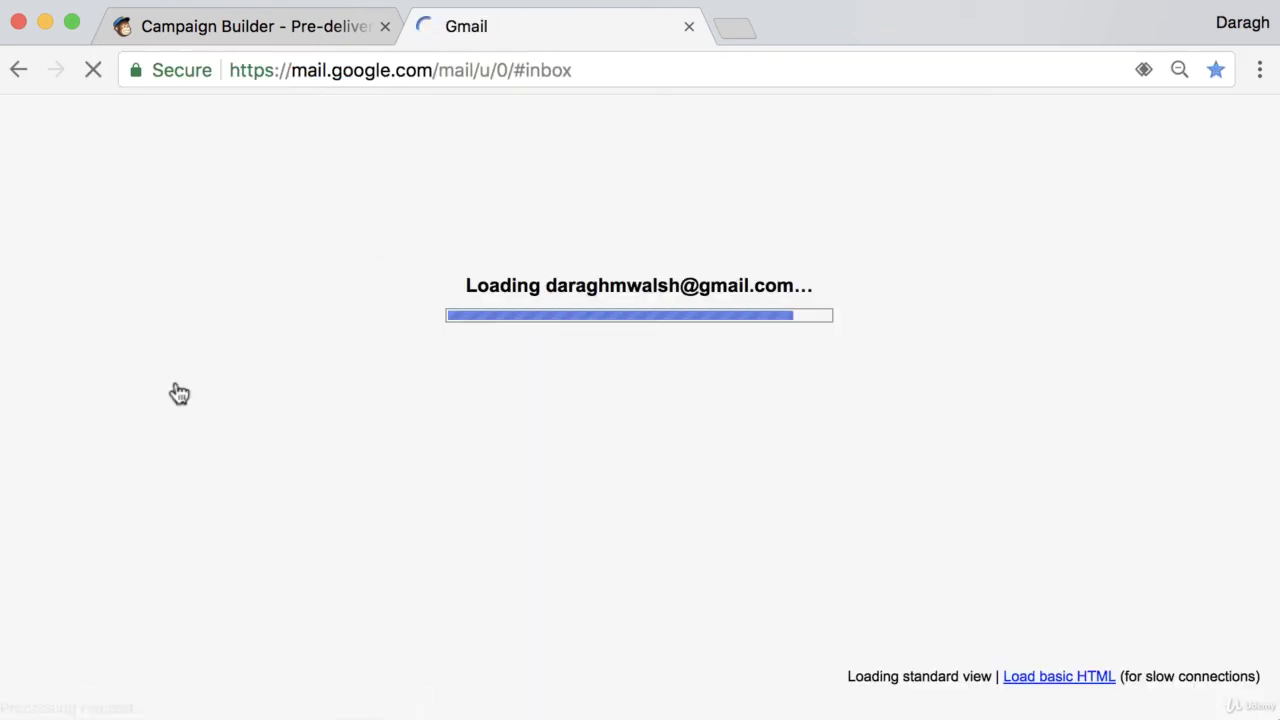
left_click(180, 427)
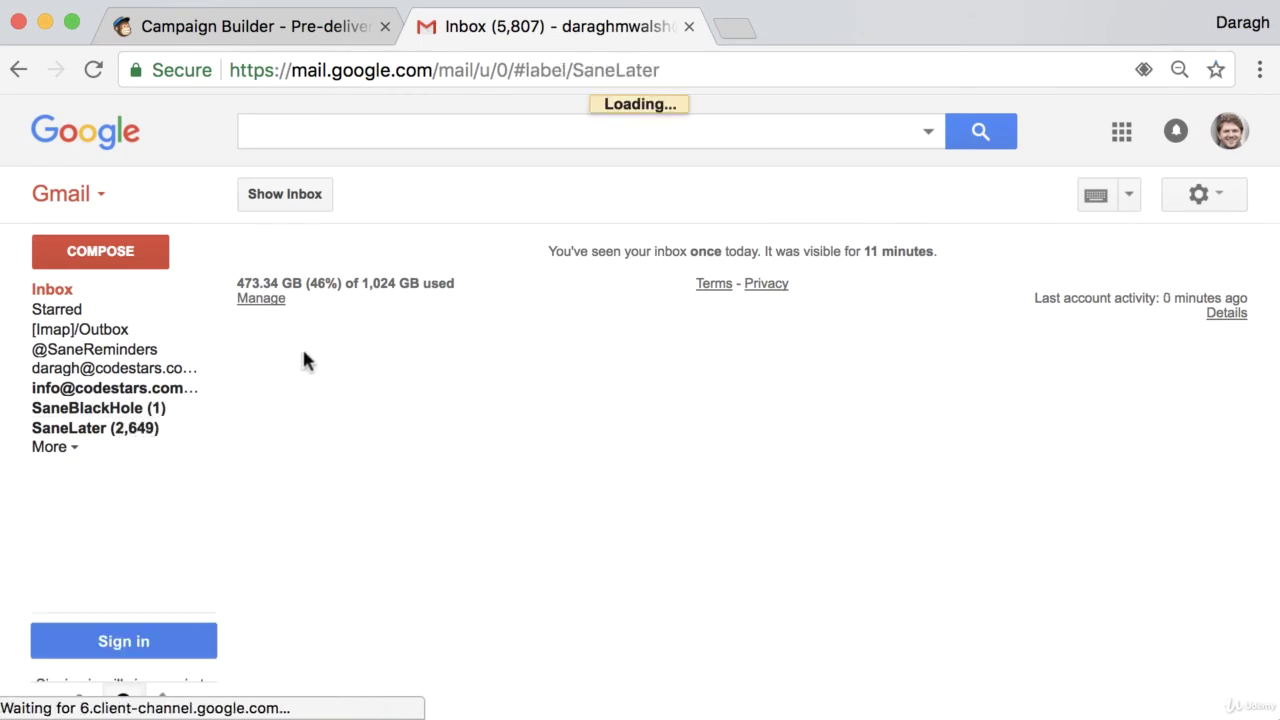
left_click(91, 72)
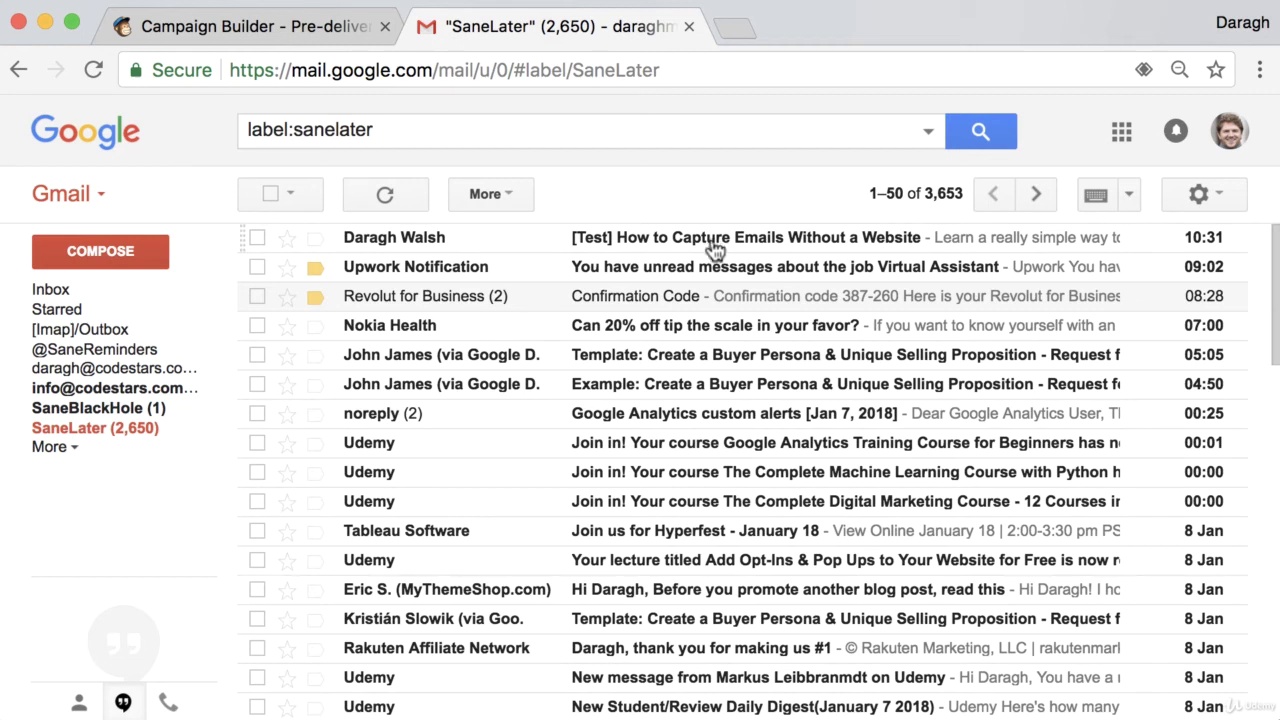
Step: Open the "[Test] How to Capture Emails Without a Website" message, check its Learn More link and return to the email
left_click(715, 248)
scroll(697, 403, "down", 1)
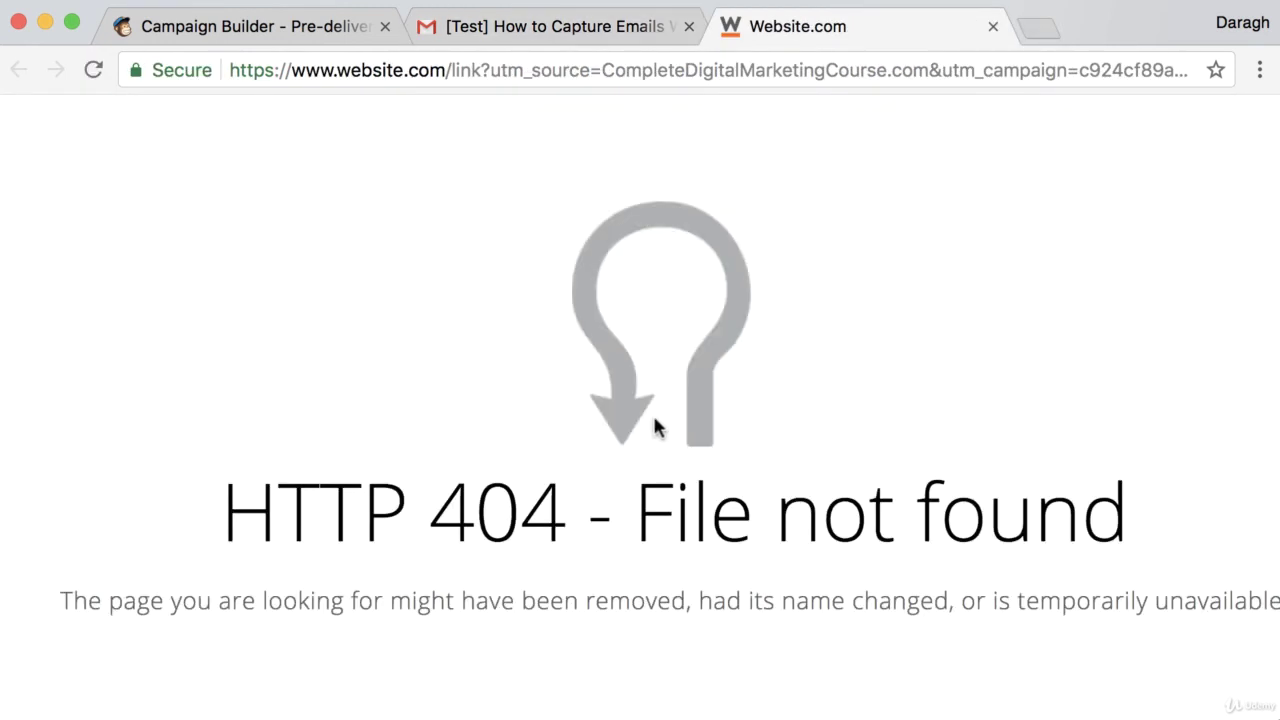
left_click(606, 33)
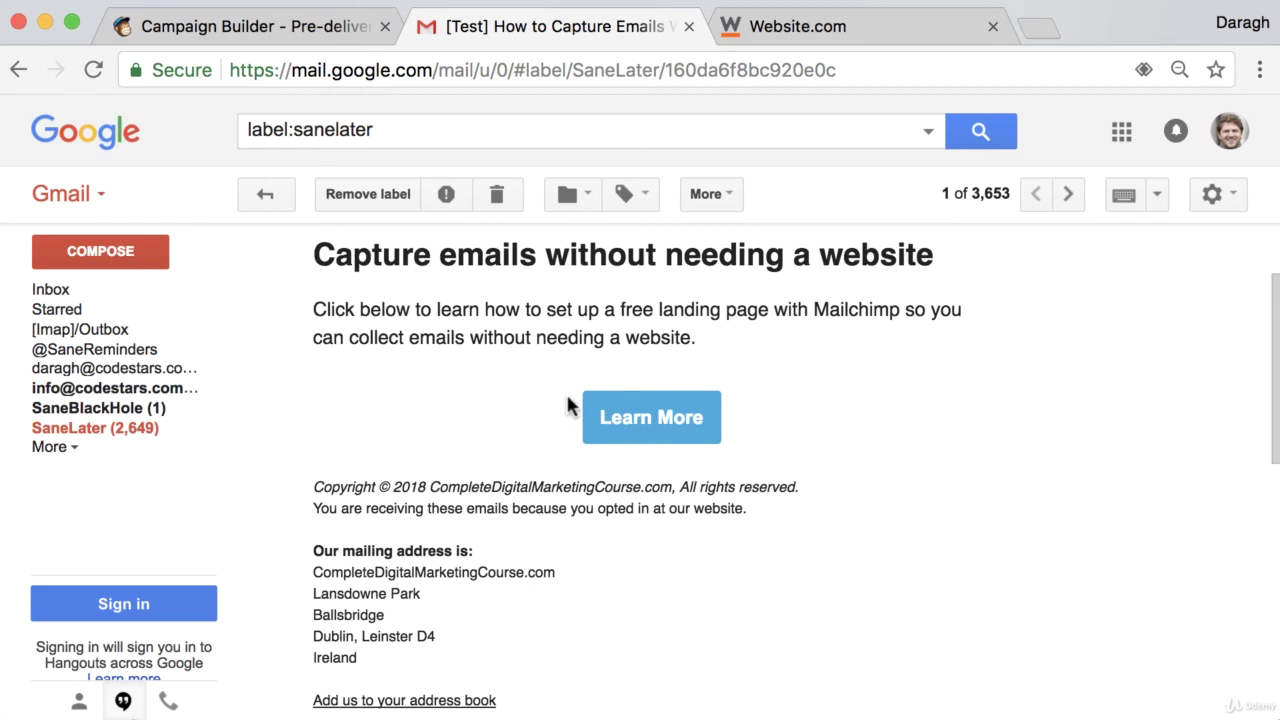
Step: Switch back to the MailChimp campaign, bring up the final send confirmation and dismiss it without sending
left_click(330, 28)
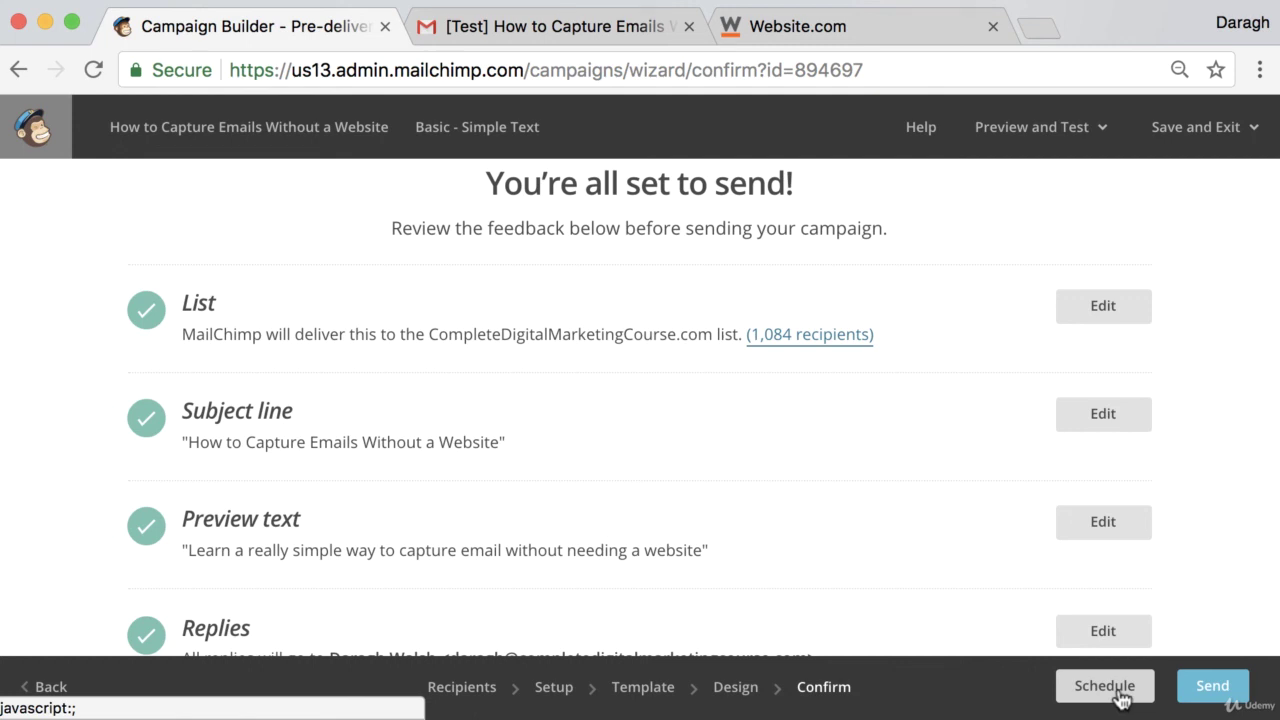
left_click(1213, 688)
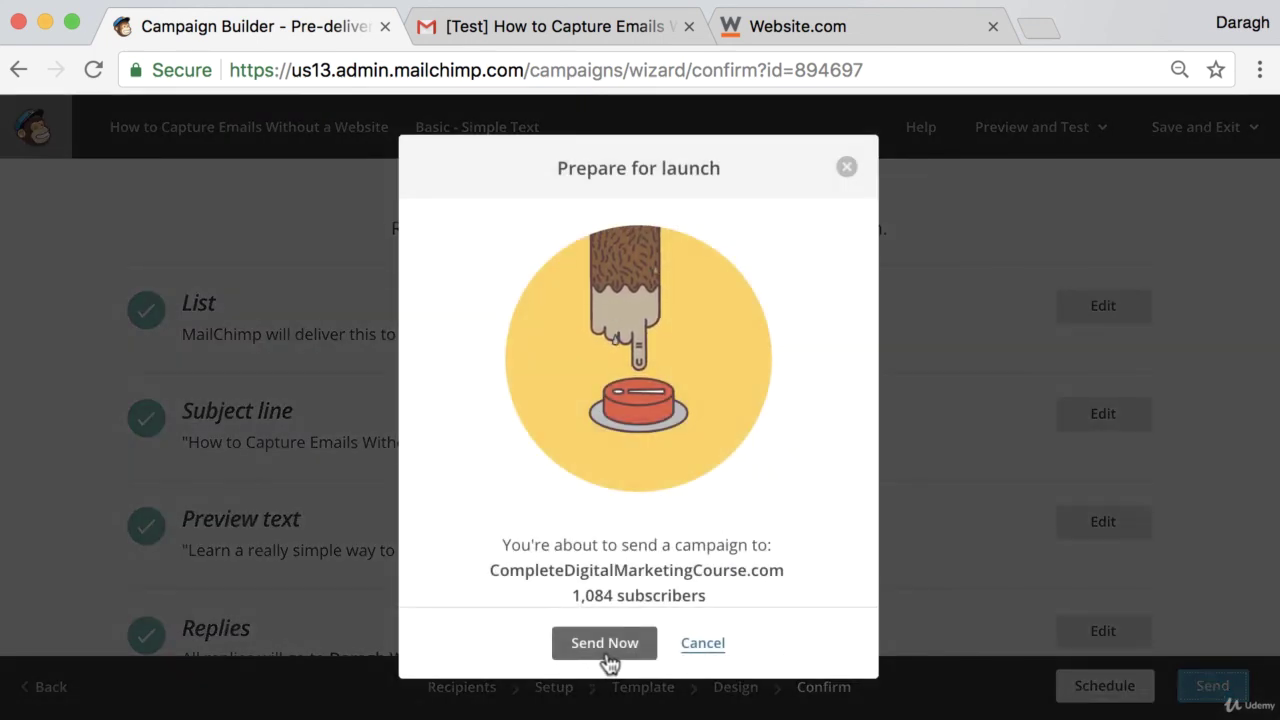
left_click(847, 170)
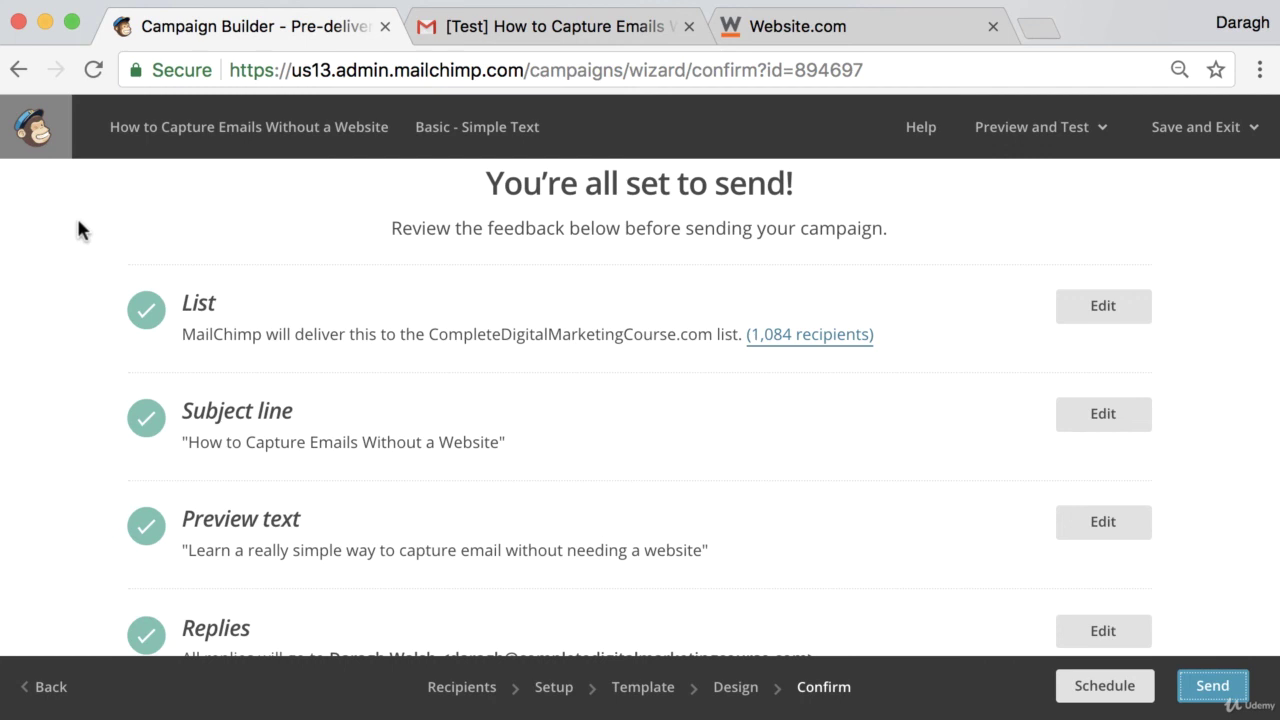
left_click(1080, 135)
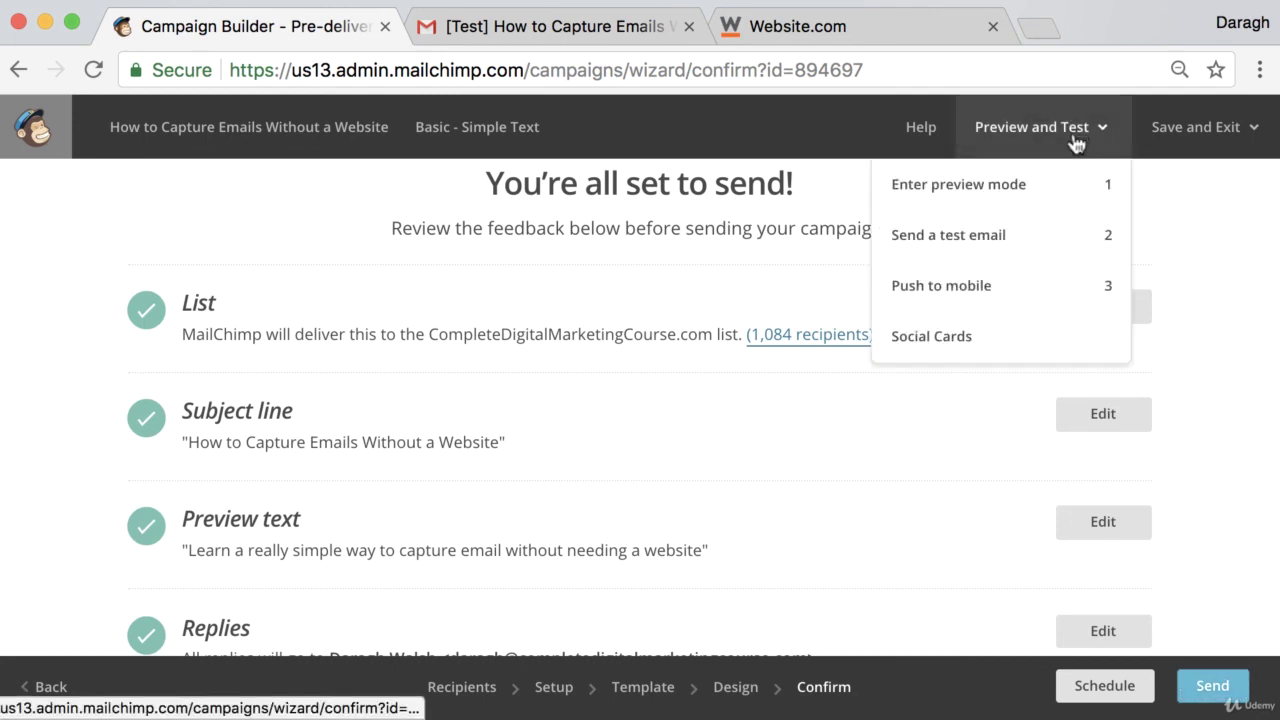
left_click(1198, 218)
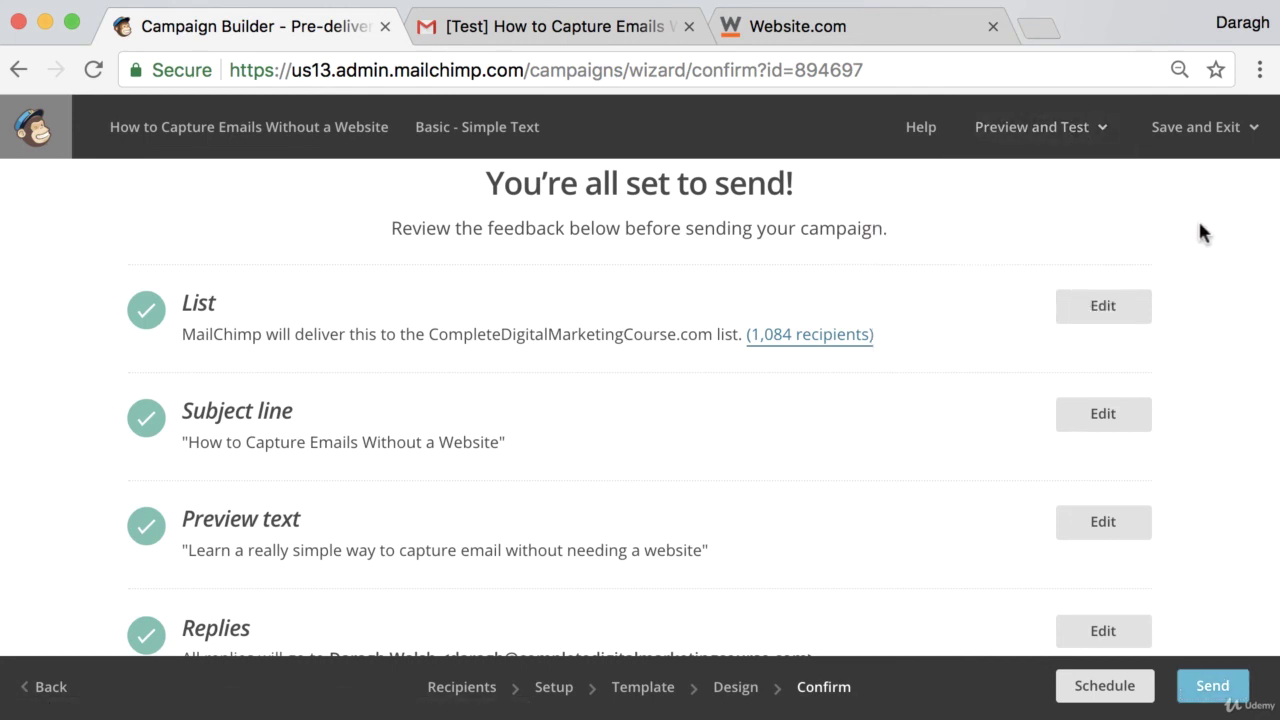